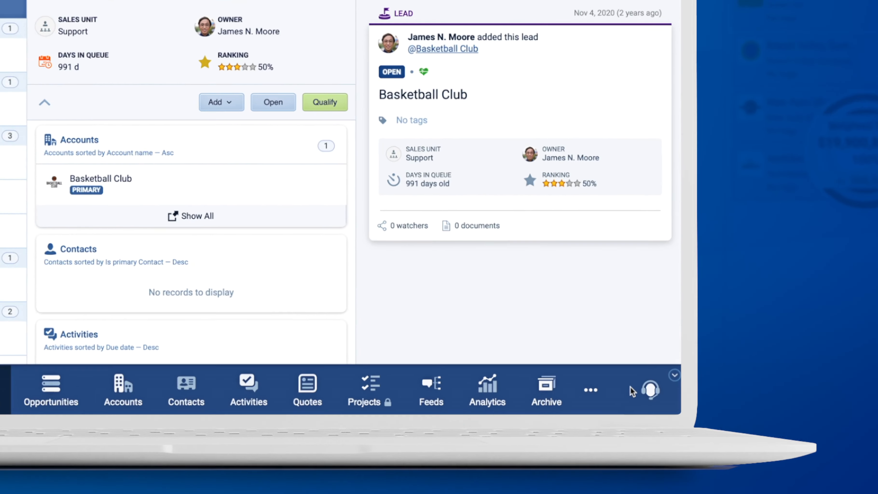
Step: Open the Online Forms module
left_click(657, 408)
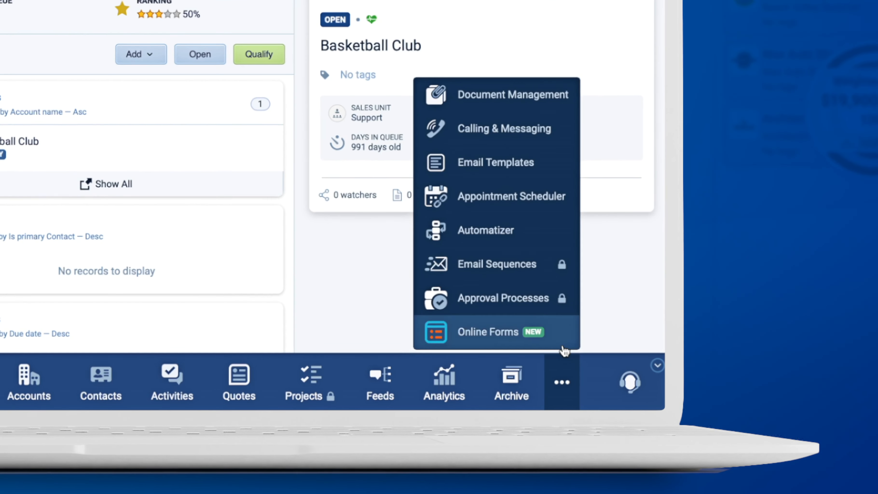
left_click(491, 331)
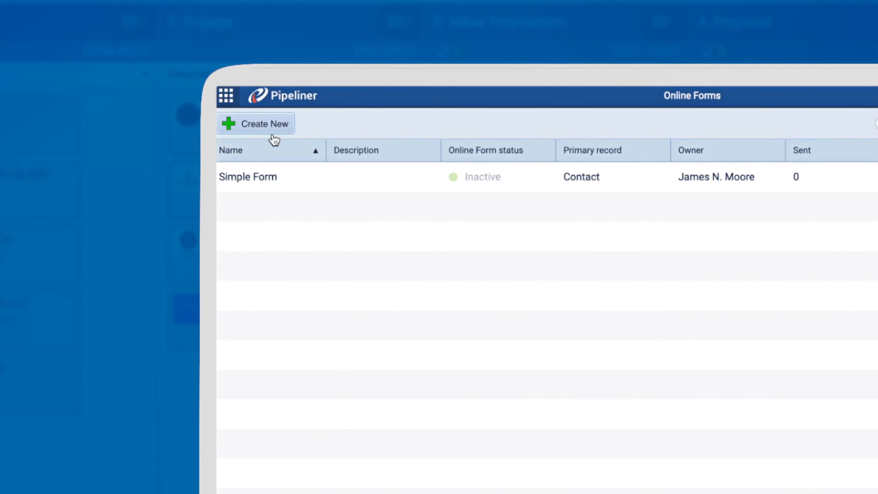
Step: Create a new online form named Example Form with description Description and primary record type Account
left_click(272, 136)
type("Exam")
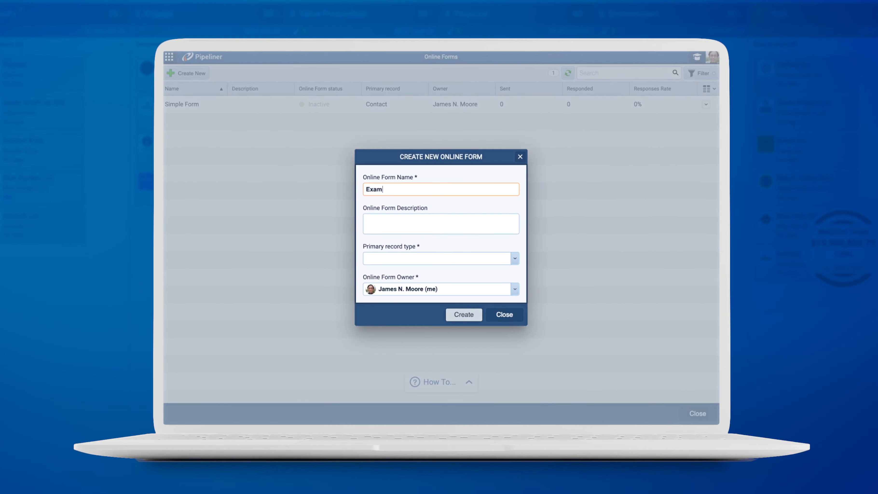
type("ple Form")
left_click(421, 225)
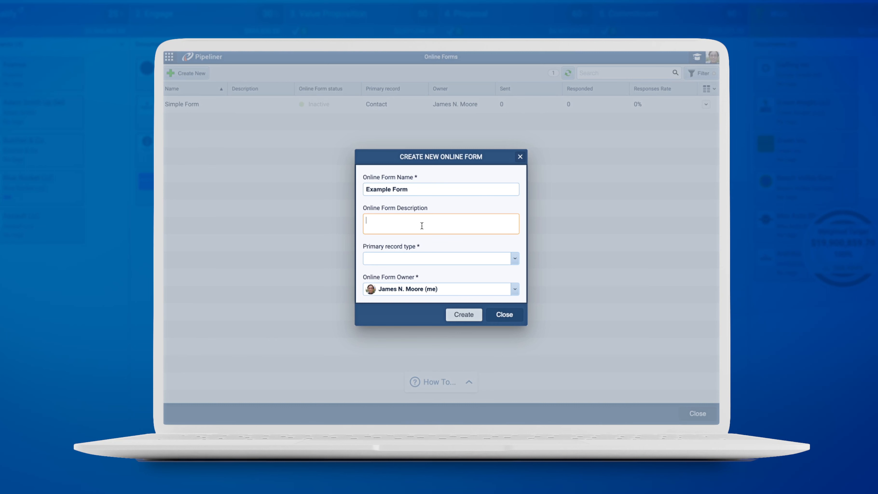
type("Description")
left_click(508, 261)
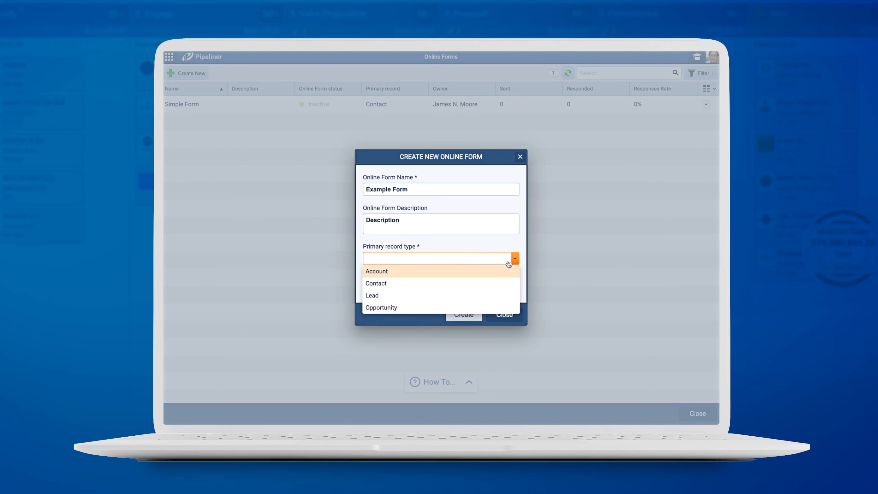
left_click(495, 272)
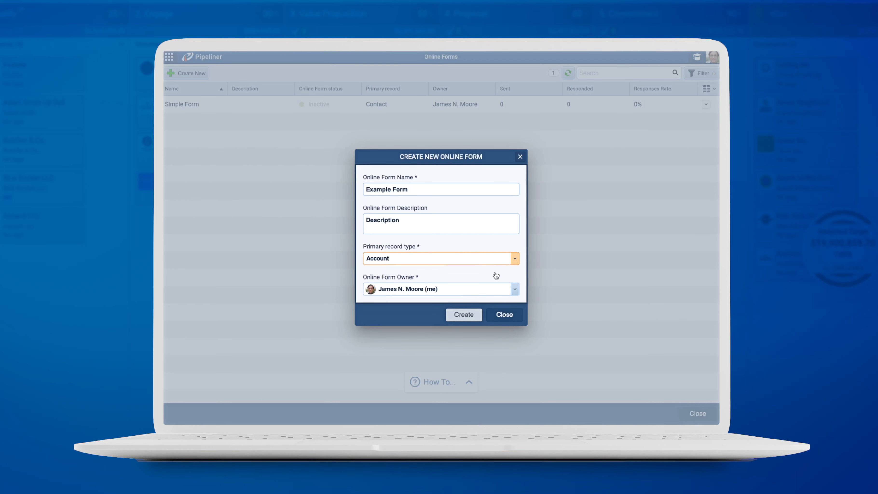
left_click(476, 314)
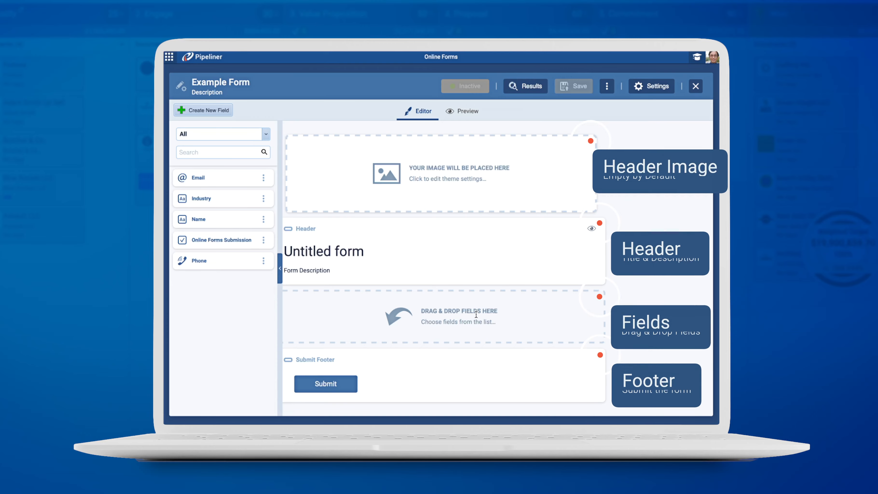
Step: Upload Image.jpg from the Desktop as the form's header image and apply it in the image editor
left_click(522, 185)
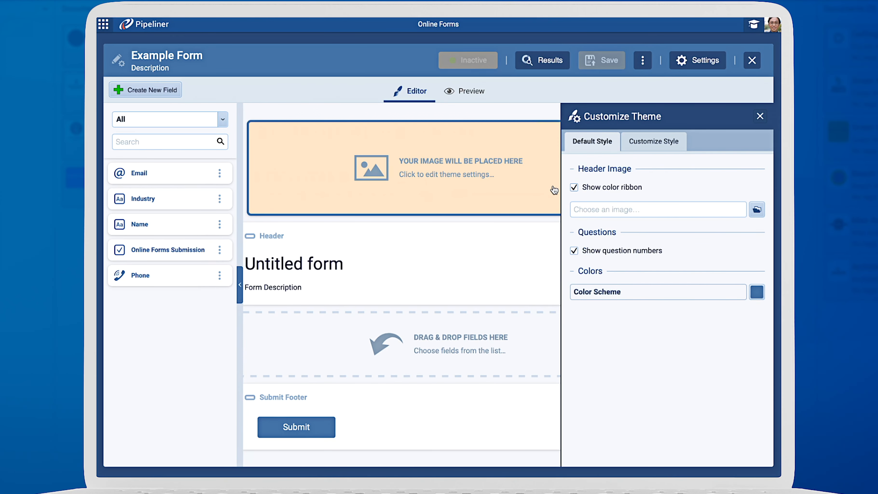
left_click(758, 216)
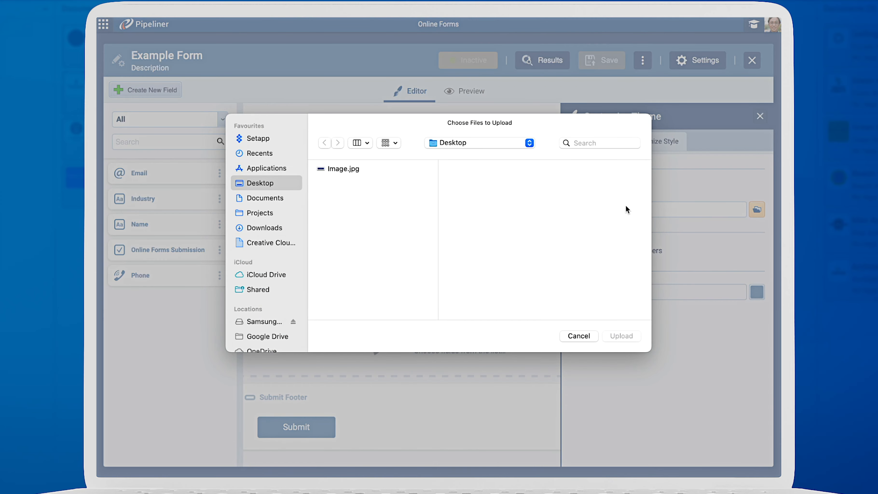
left_click(415, 173)
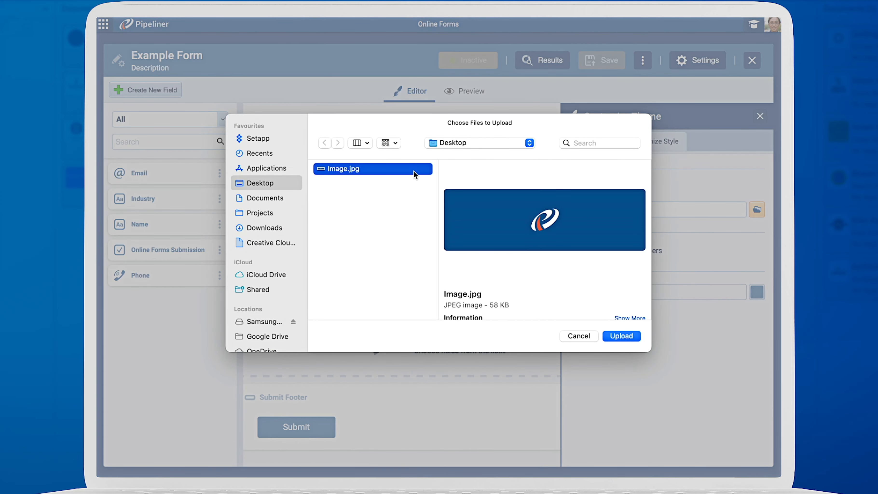
left_click(621, 336)
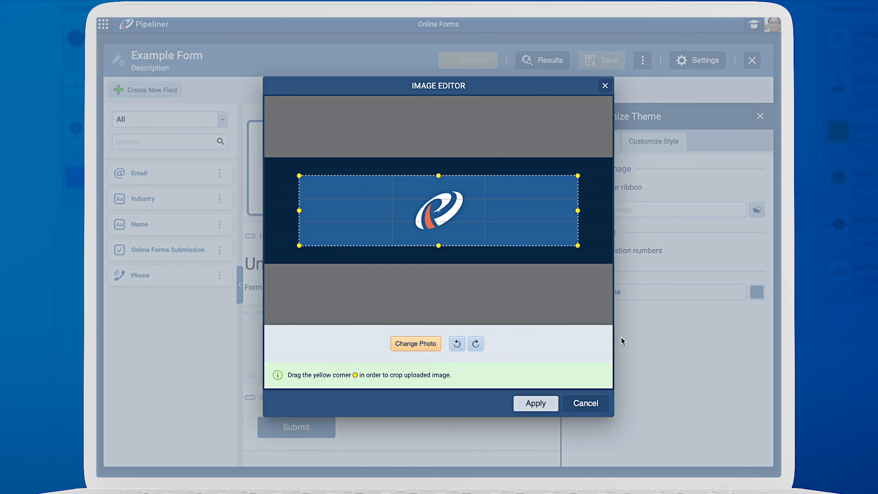
left_click(530, 404)
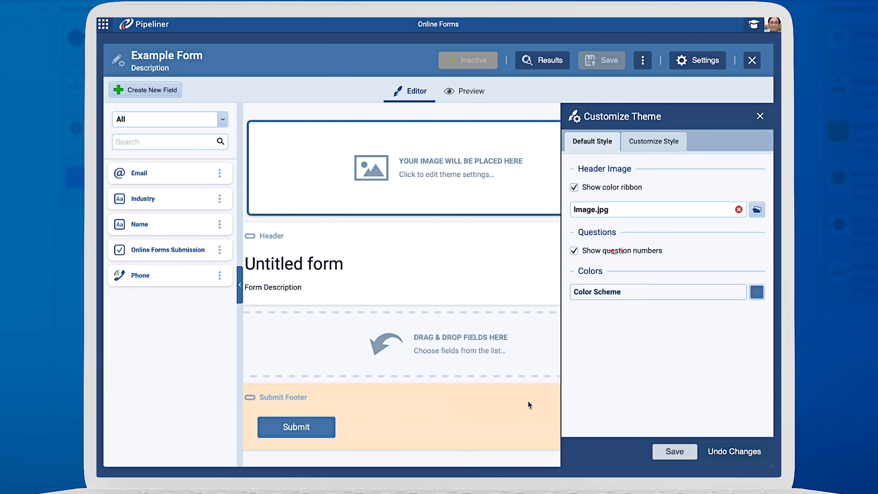
Step: Browse the color scheme palette and custom style options, then save the theme settings
left_click(756, 291)
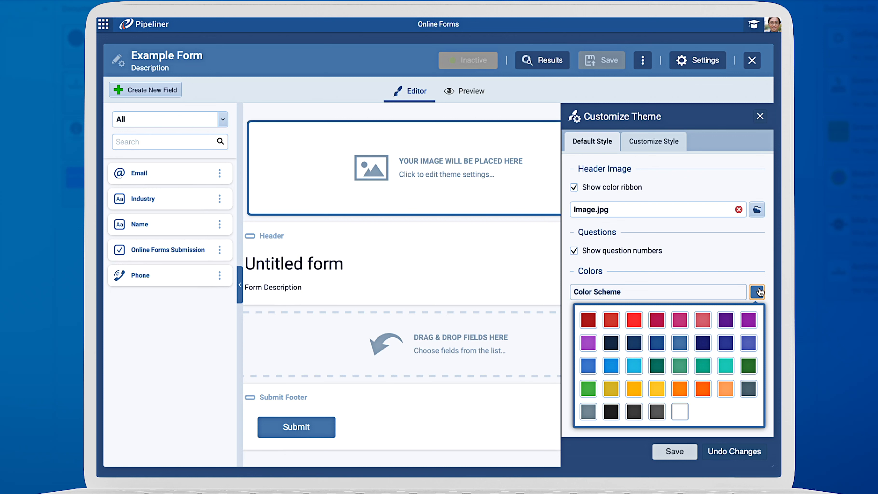
left_click(757, 291)
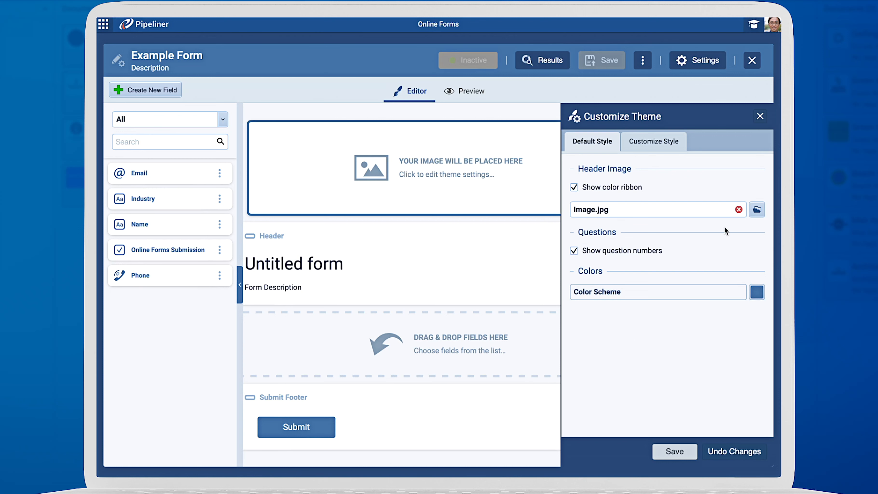
left_click(664, 148)
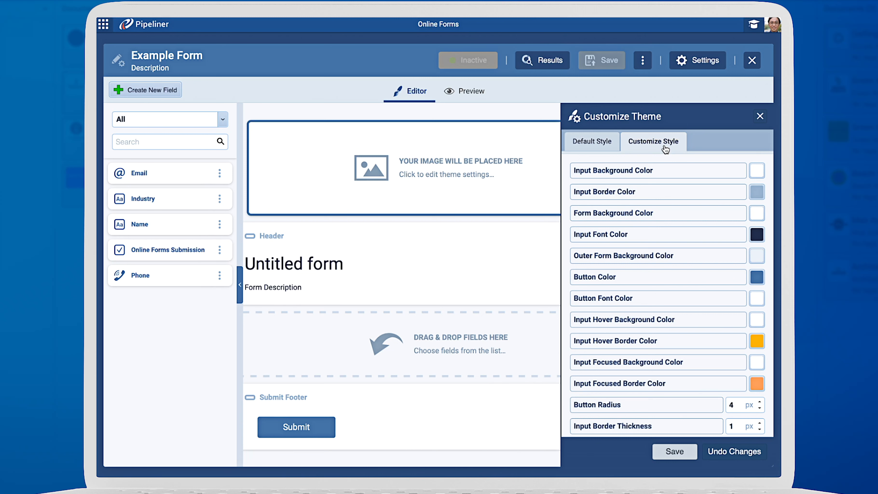
left_click(691, 456)
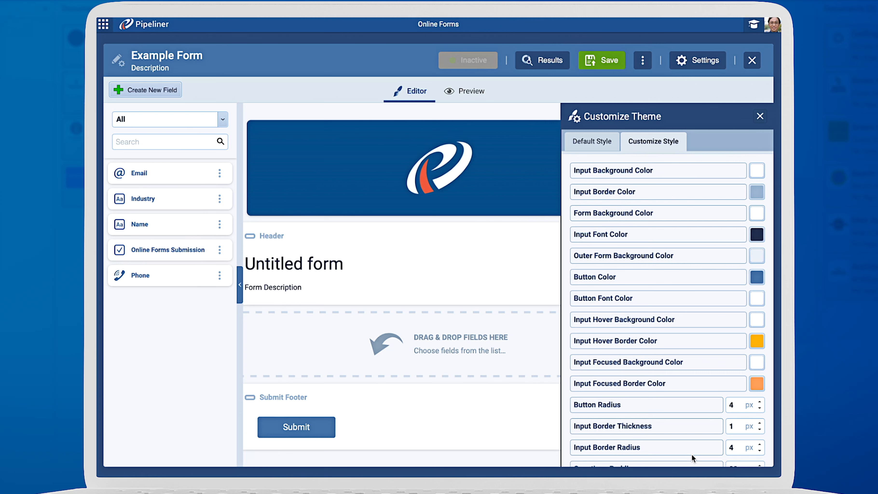
Step: Preview the form with its theme, then return to the editor
left_click(462, 87)
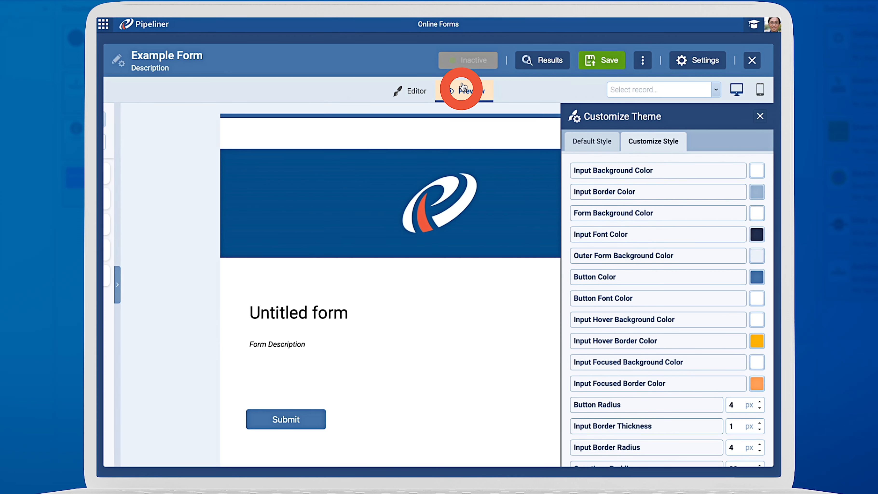
left_click(760, 116)
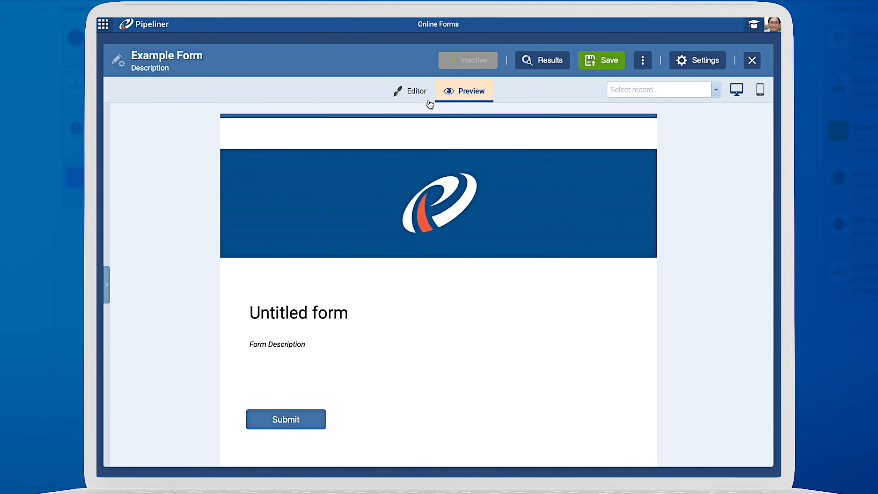
left_click(410, 91)
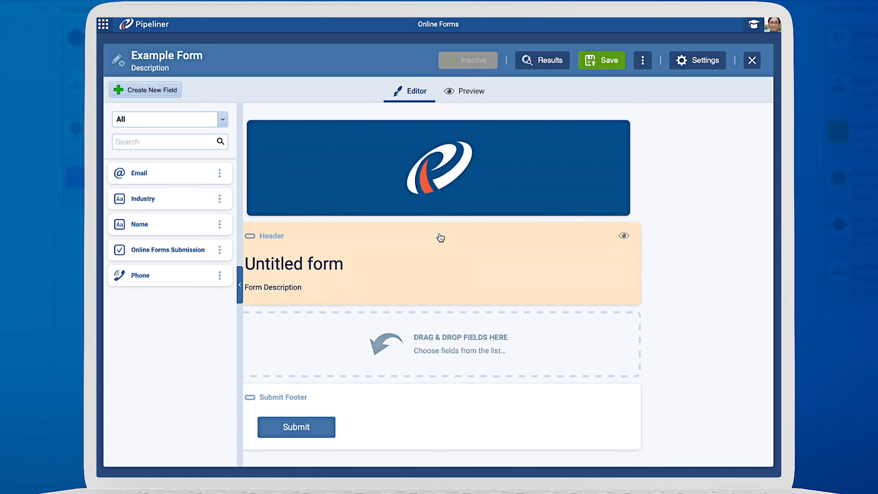
Step: Change the header title to bold Title, save the header and close its panel
left_click(444, 249)
triple_click(715, 151)
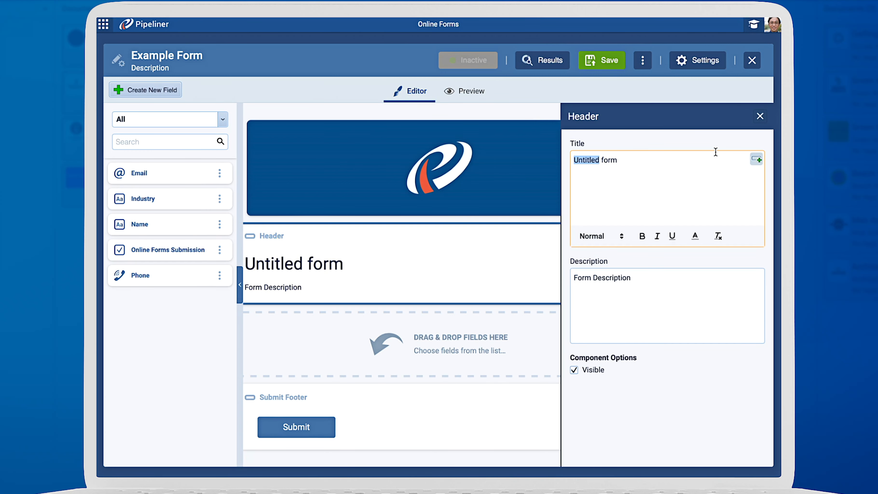
type("Tt")
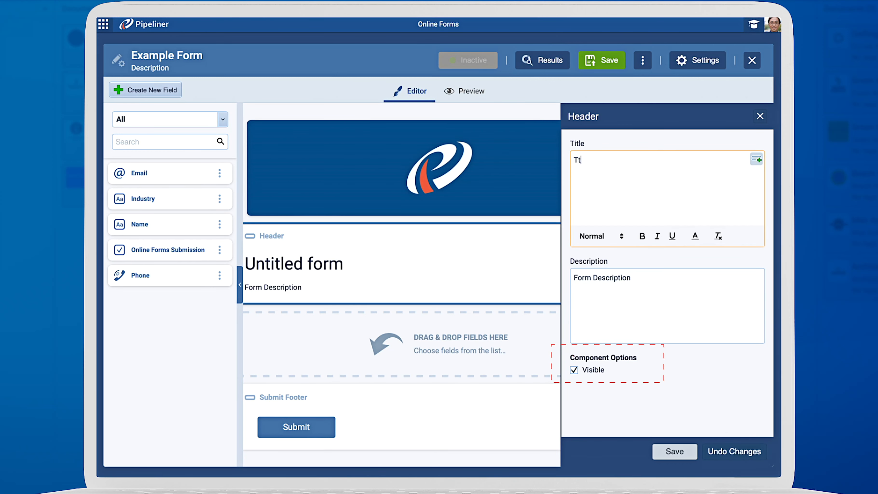
key("BackSpace")
type("itle")
triple_click(715, 150)
left_click(642, 237)
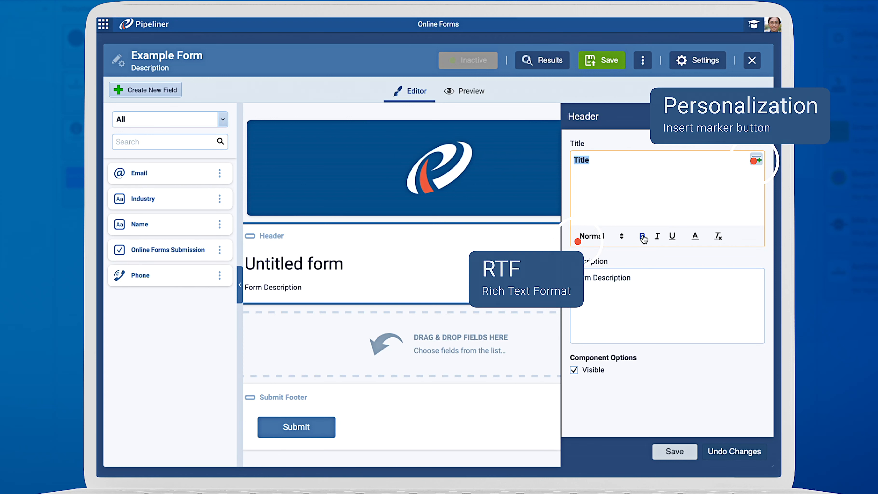
left_click(674, 451)
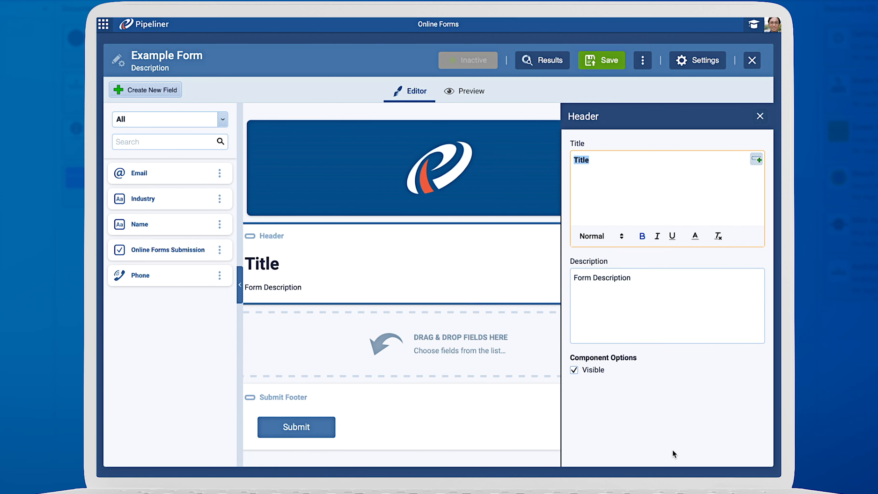
left_click(760, 117)
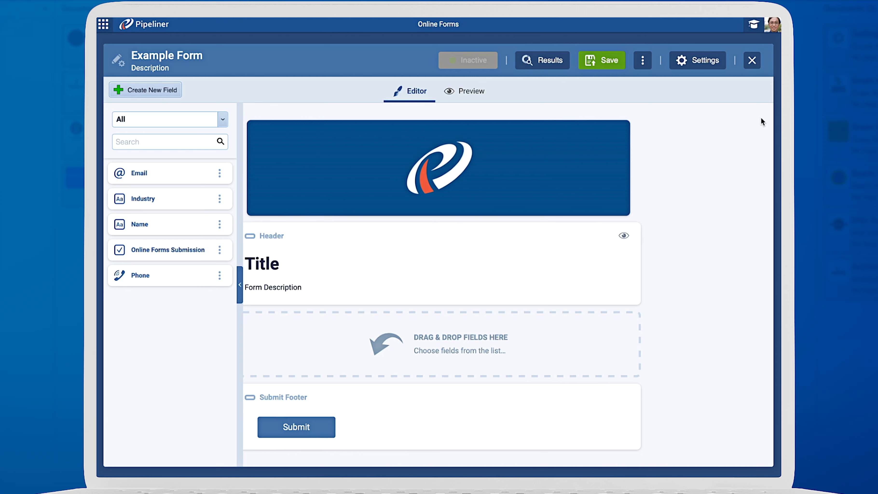
Step: Add the Name field to the form, then the Email field above it
left_click_drag(154, 230, 372, 340)
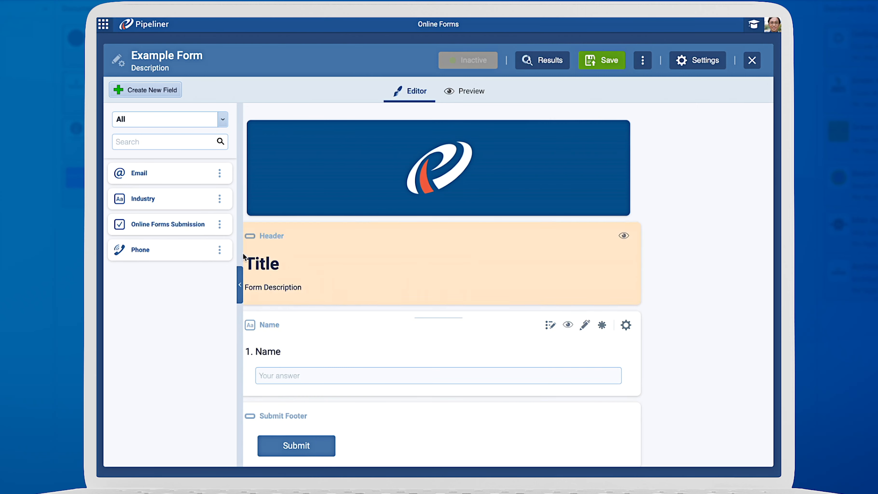
left_click_drag(161, 178, 378, 380)
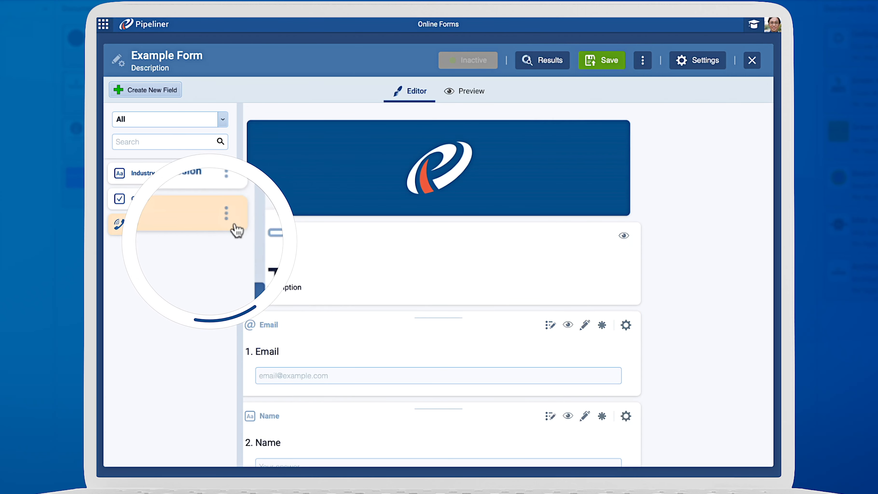
left_click(219, 224)
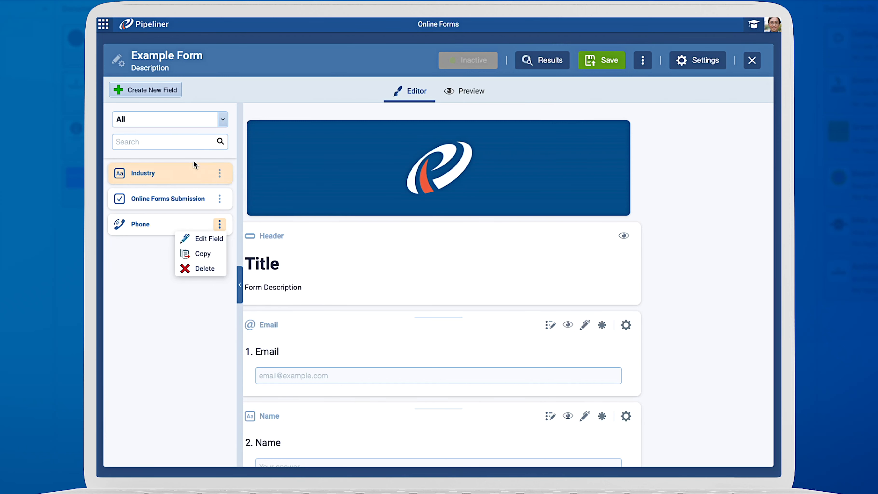
Step: Create a multi-select checkbox field named Example using the existing Lead Source field values from Lead
left_click(156, 94)
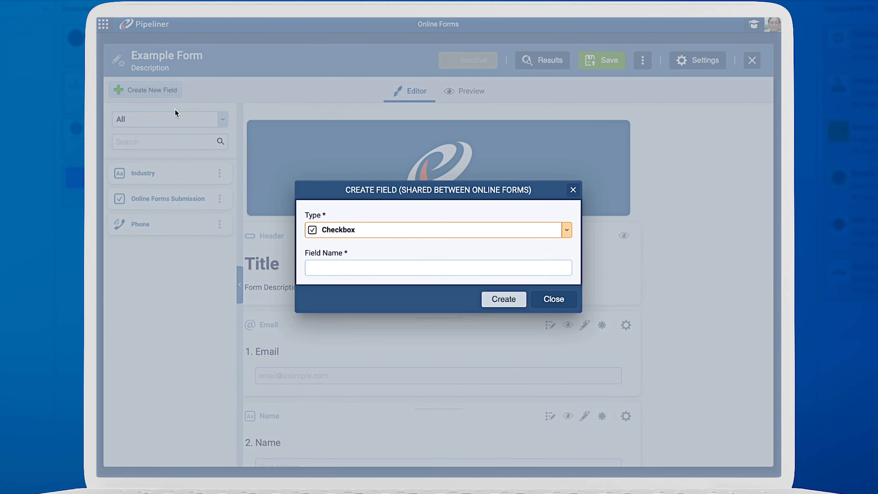
left_click(363, 230)
type("mu")
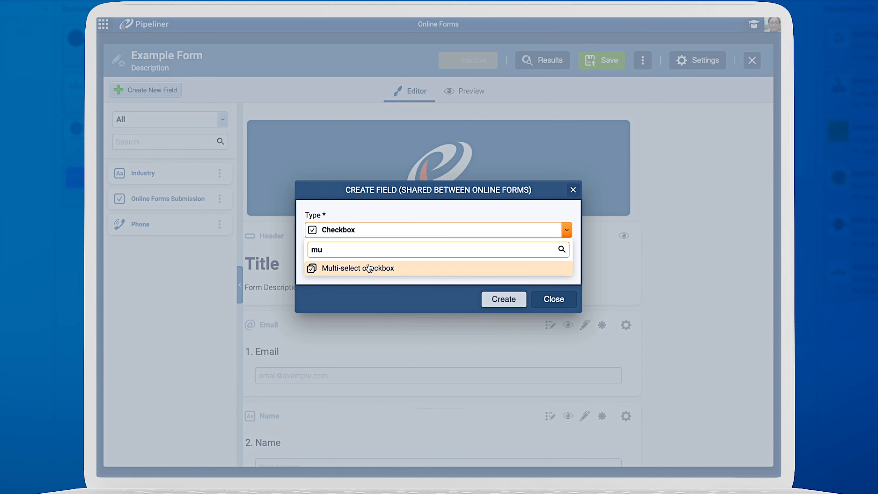
left_click(370, 268)
type("Example")
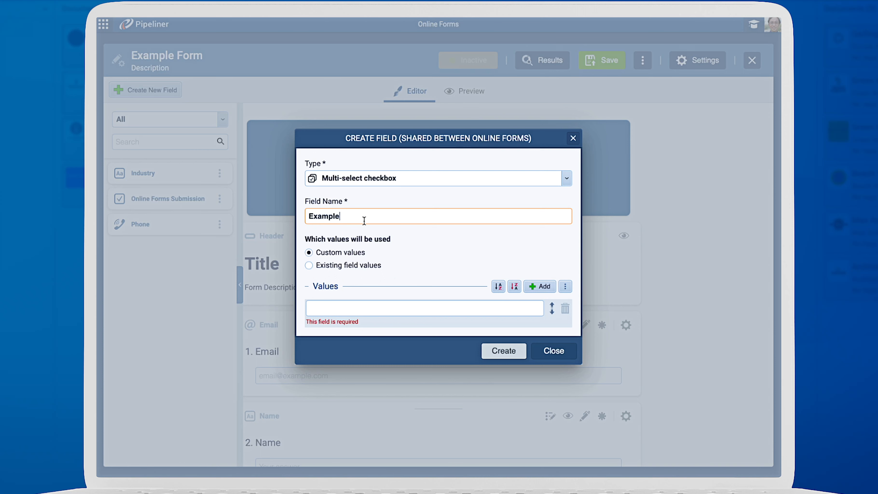
left_click(358, 265)
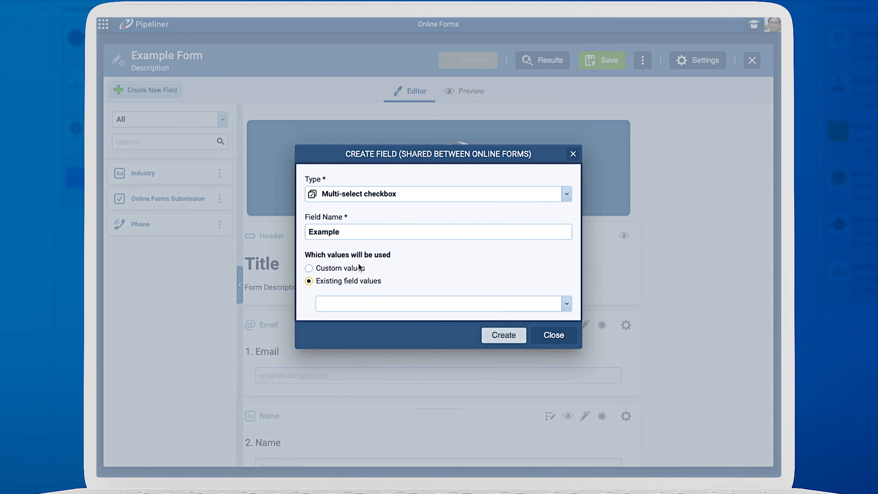
left_click(566, 304)
left_click(369, 355)
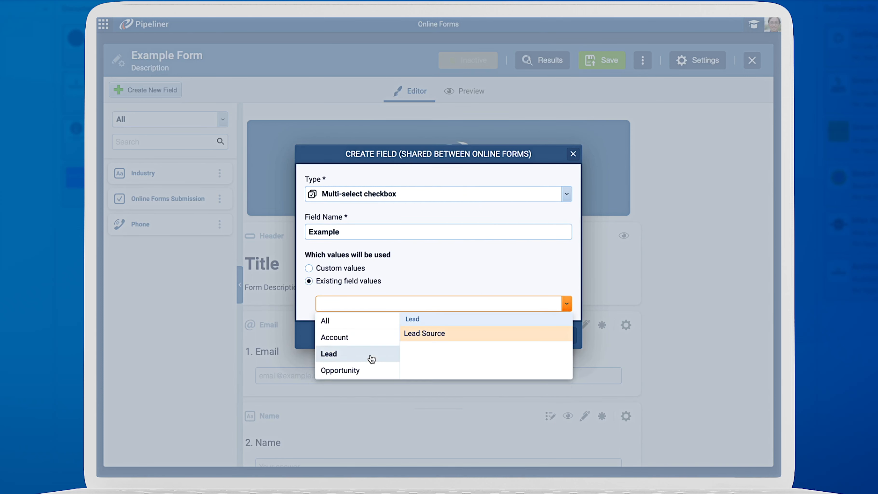
left_click(425, 333)
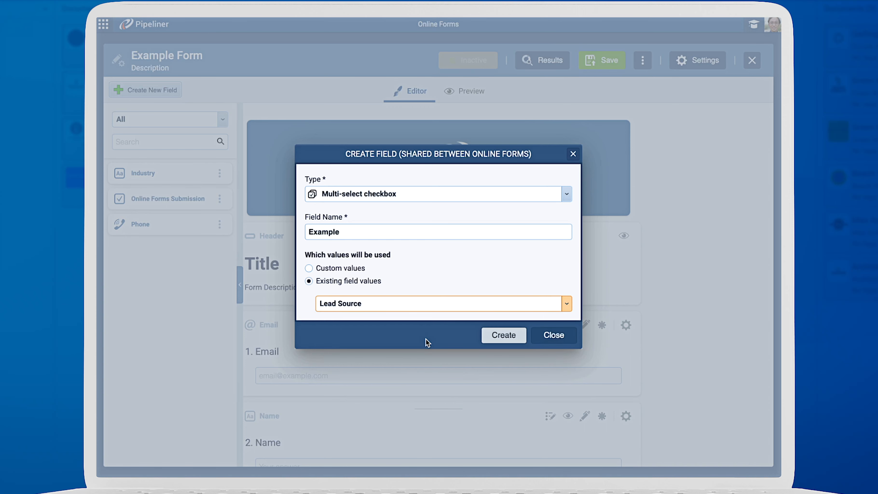
left_click(501, 336)
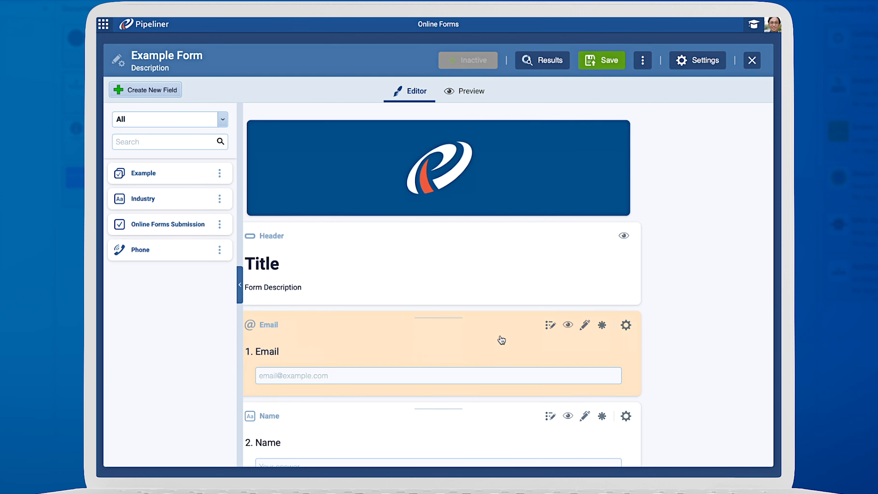
Step: Move the Name field above the Email field
scroll(502, 339, "down", 3)
left_click_drag(442, 219, 443, 371)
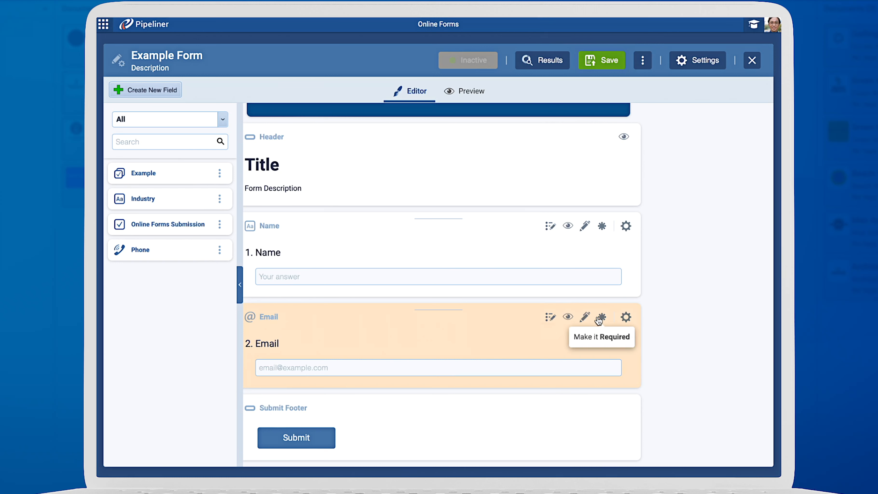
Step: Enable pre-fill on the Email question by field, choosing Primary E-mail, and close the question panel
left_click(625, 318)
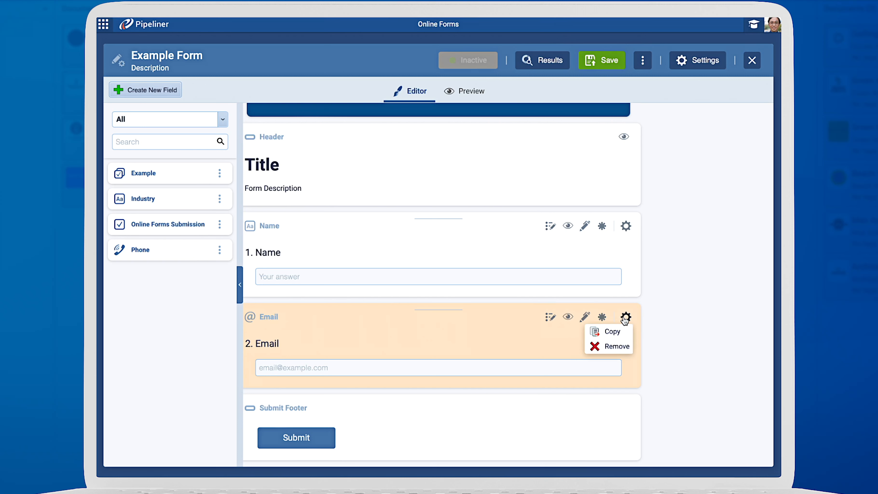
left_click(624, 319)
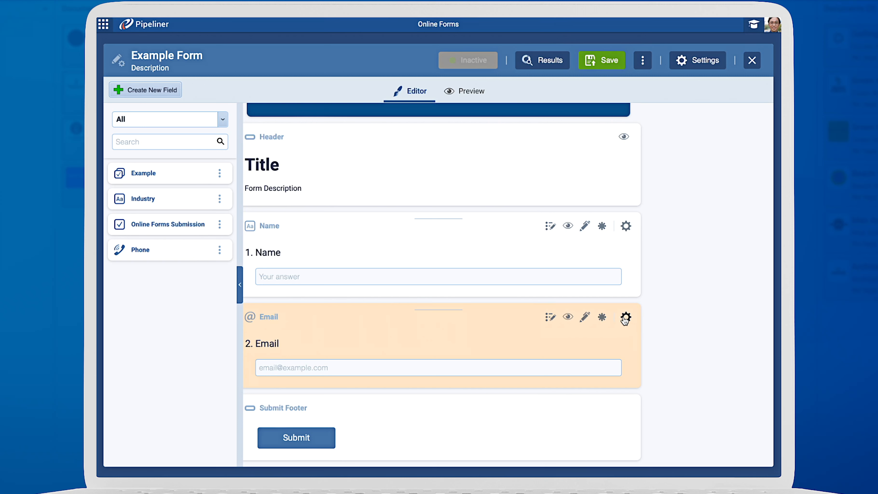
left_click(516, 335)
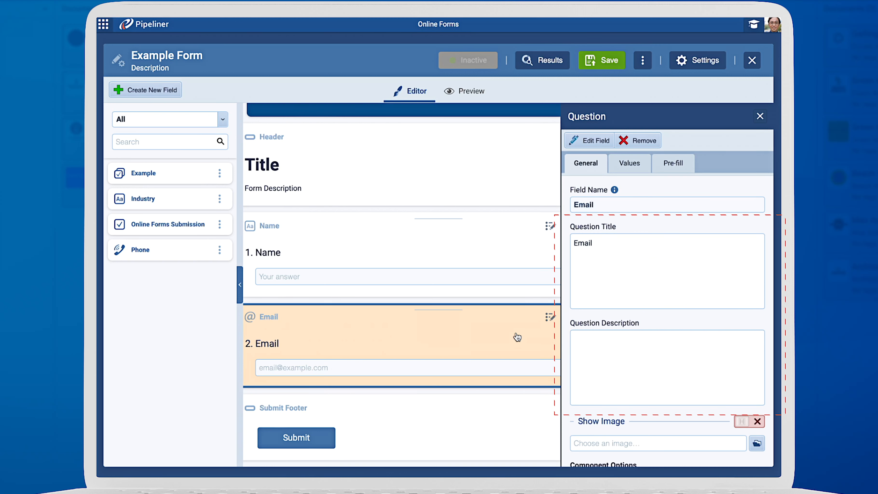
scroll(604, 324, "down", 2)
left_click(605, 324)
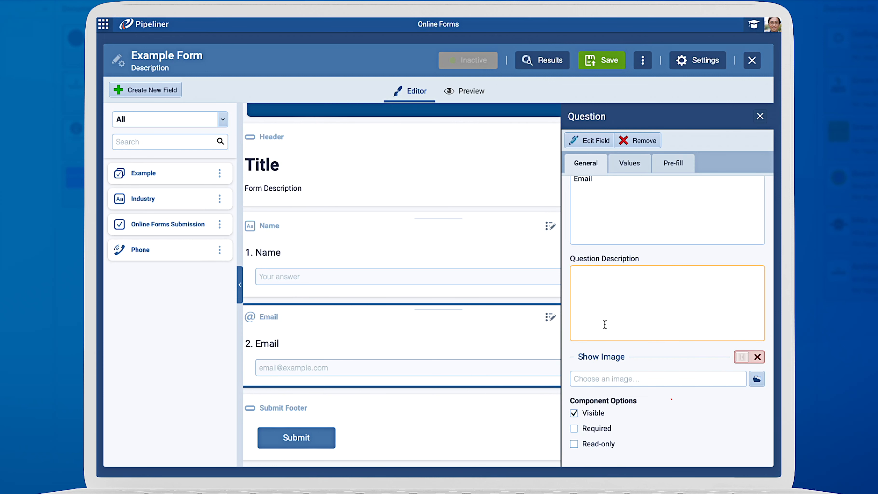
left_click(628, 165)
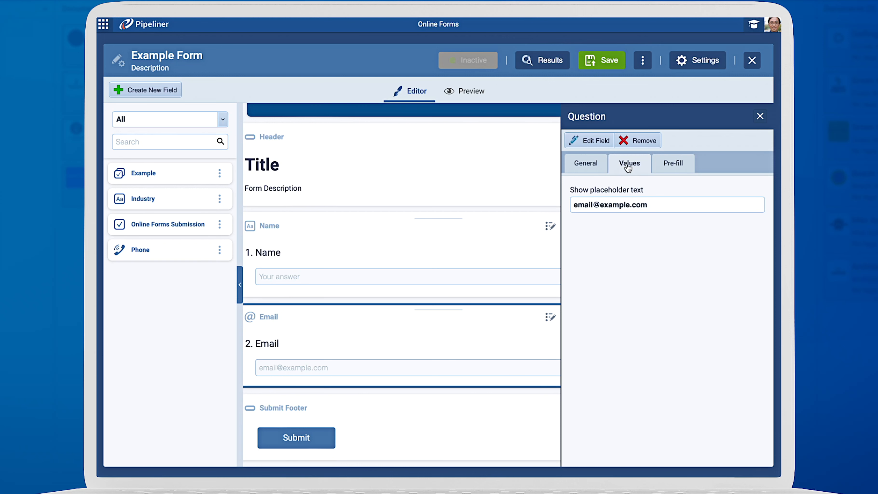
left_click(669, 168)
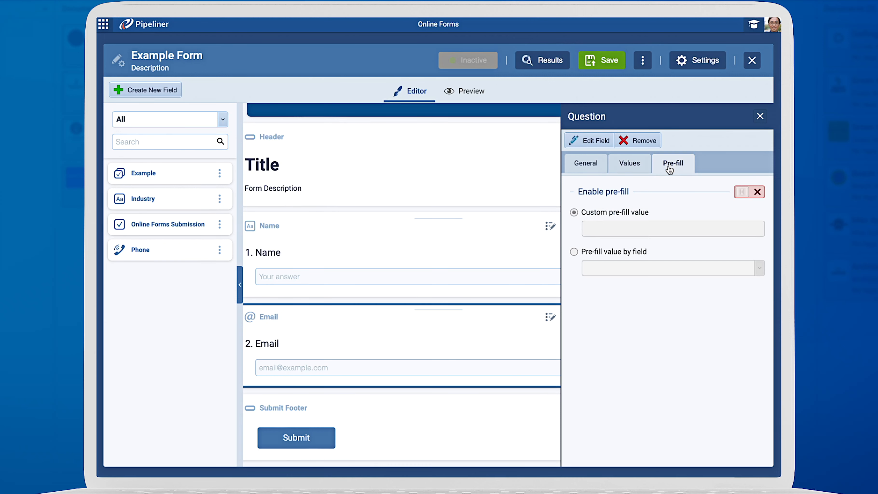
left_click(740, 193)
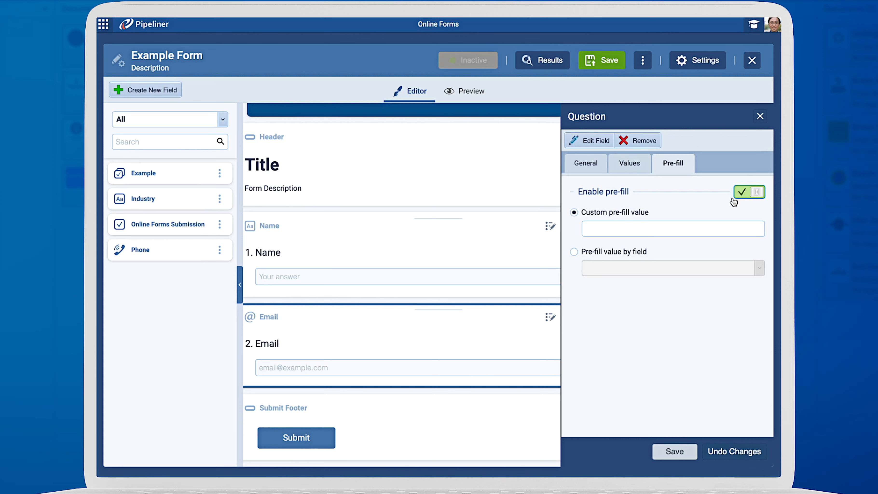
left_click(628, 252)
left_click(652, 268)
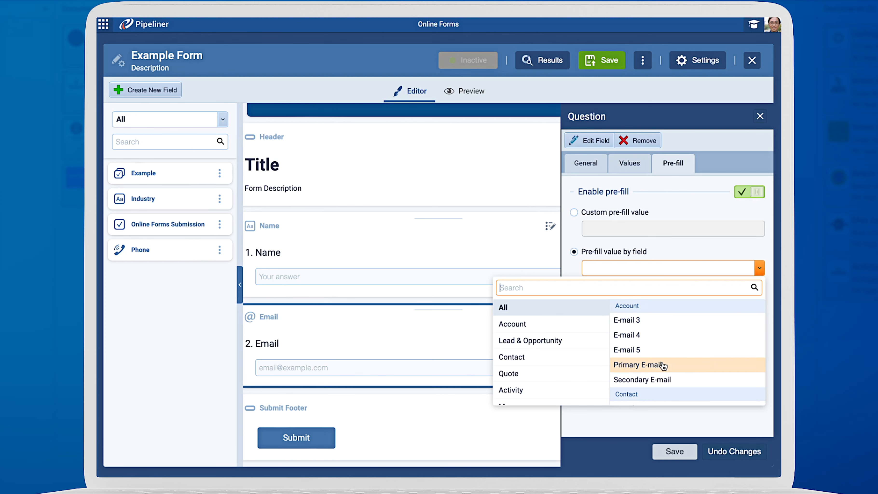
left_click(661, 365)
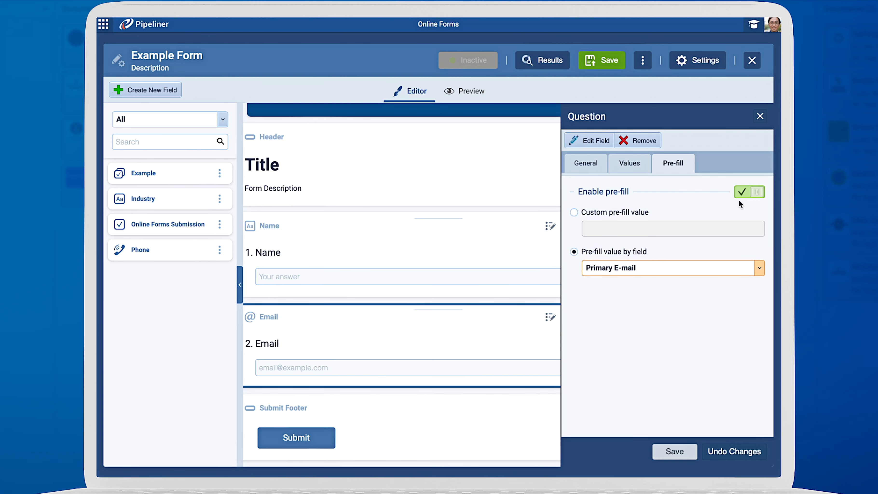
left_click(759, 116)
Step: Open the Submit Footer settings to review the button text and close them
left_click(481, 271)
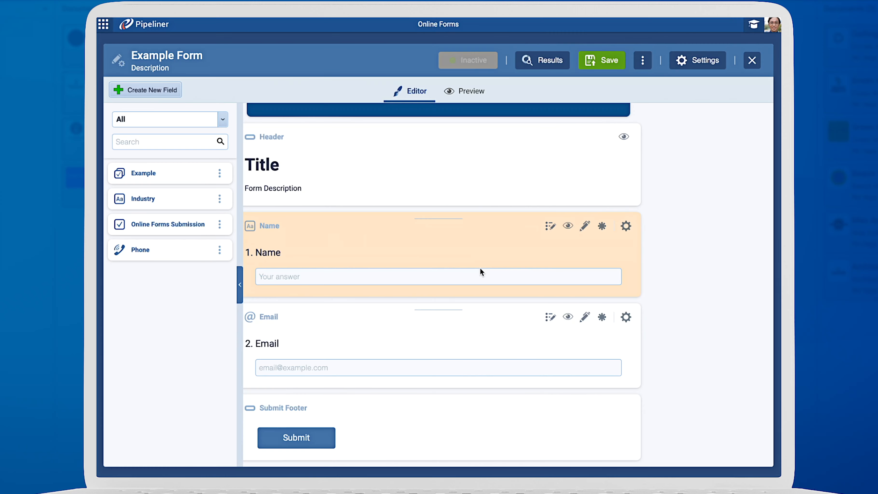
left_click(323, 435)
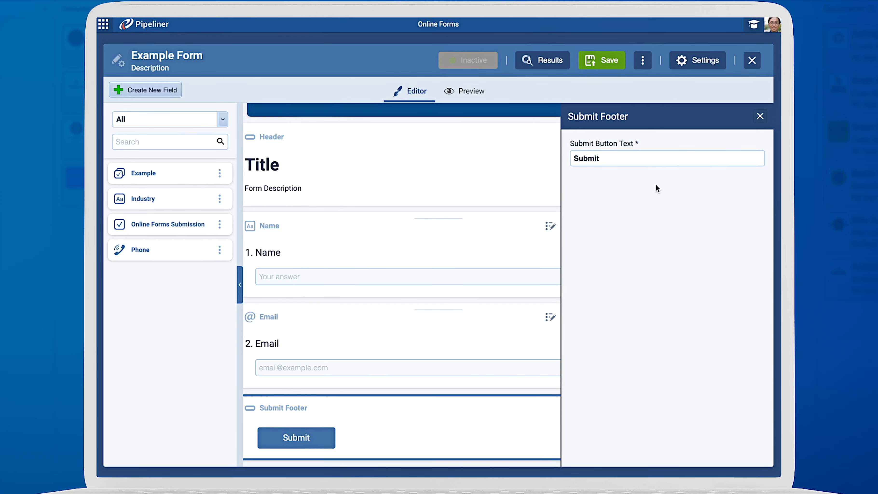
left_click(760, 117)
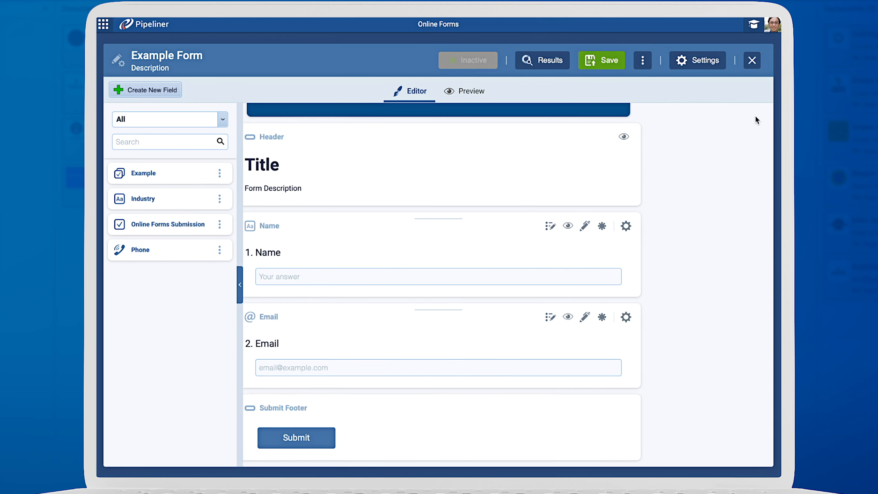
Step: Try mapping Account name to the form's response Name in the Update Record Form, then discard the changes
left_click(703, 67)
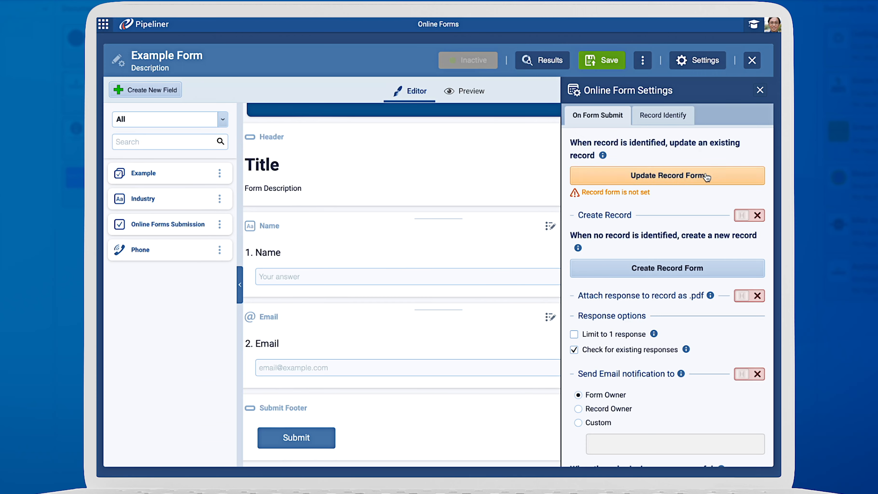
left_click(653, 174)
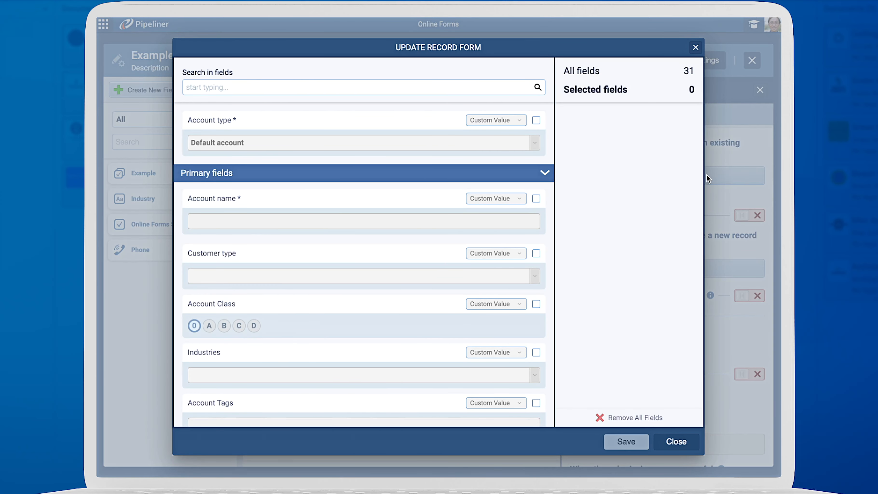
left_click(495, 87)
type("Name")
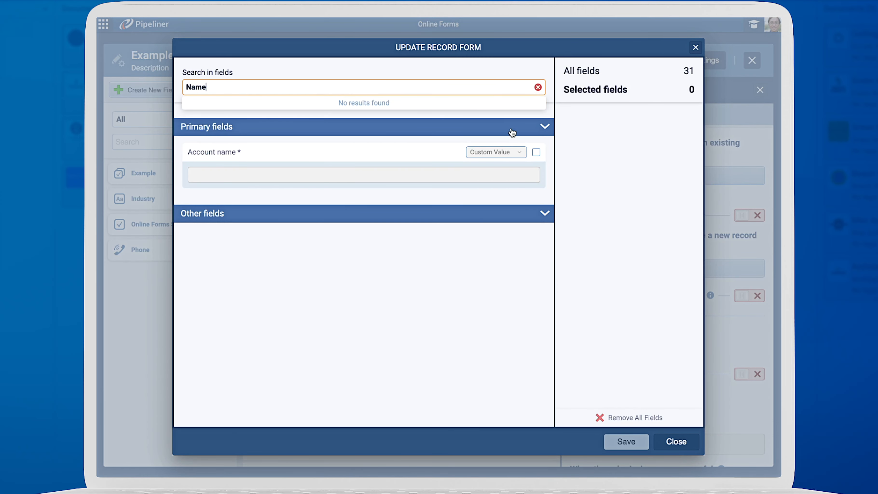
left_click(536, 152)
left_click(532, 175)
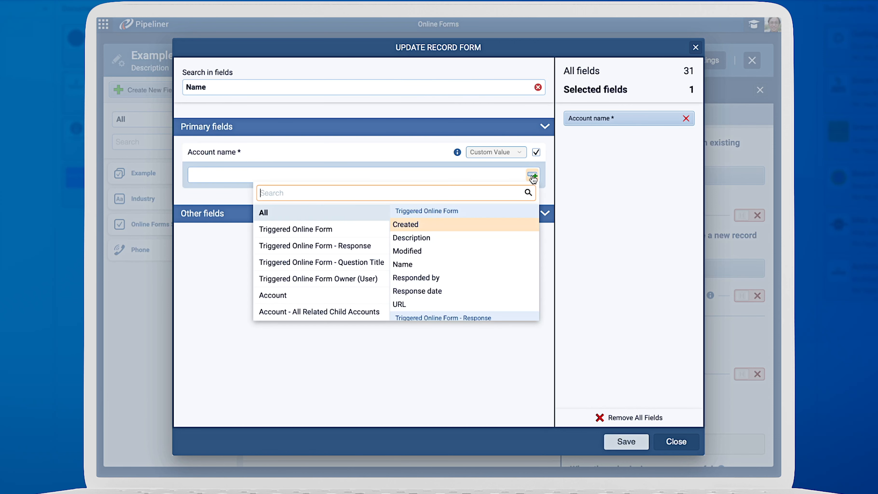
left_click(356, 246)
left_click(413, 264)
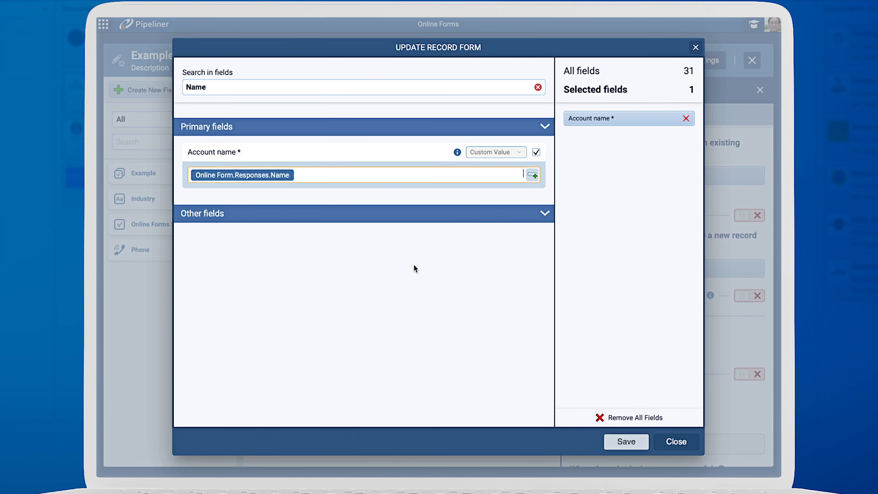
left_click(695, 48)
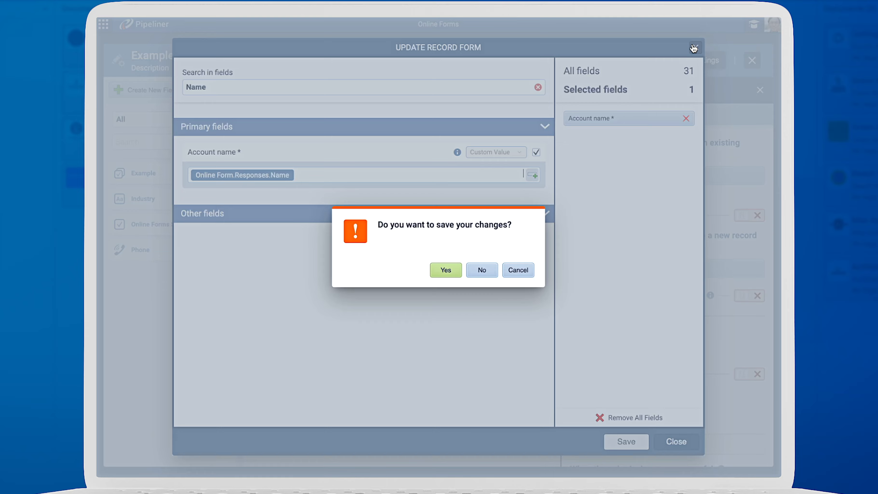
left_click(482, 269)
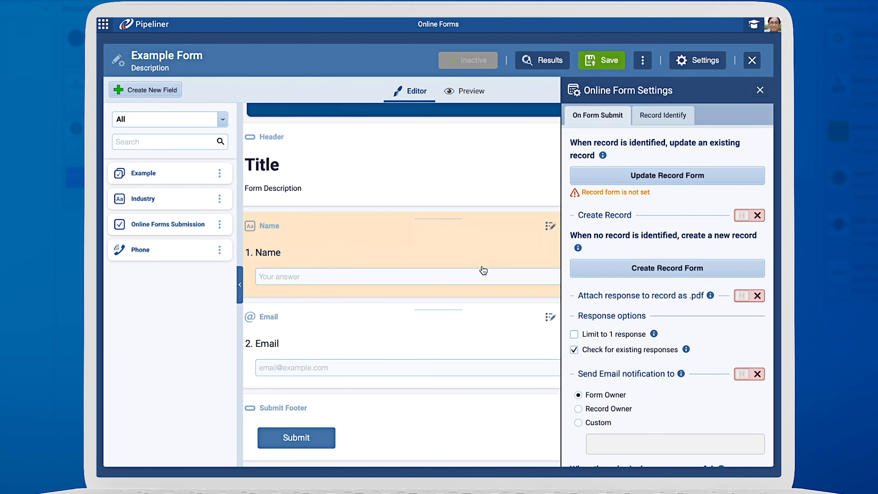
Step: Turn on Create Record and Attach response to record as .pdf, and check Limit to 1 response
left_click(743, 216)
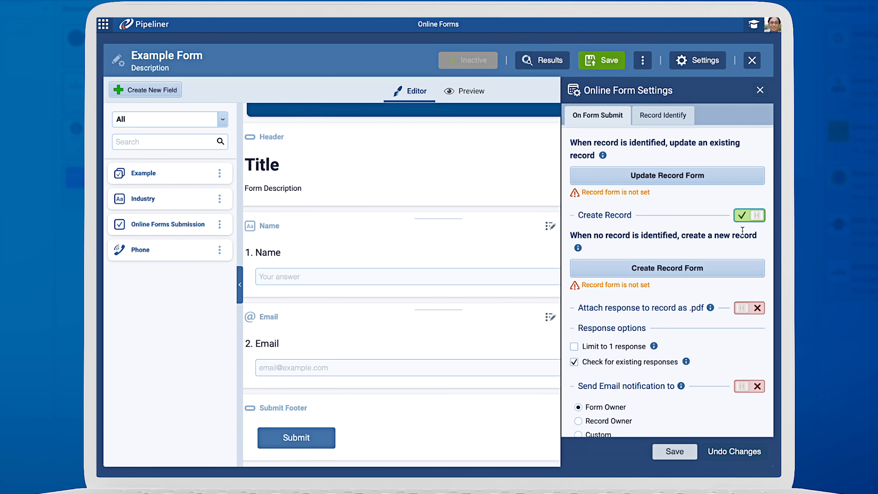
left_click(737, 266)
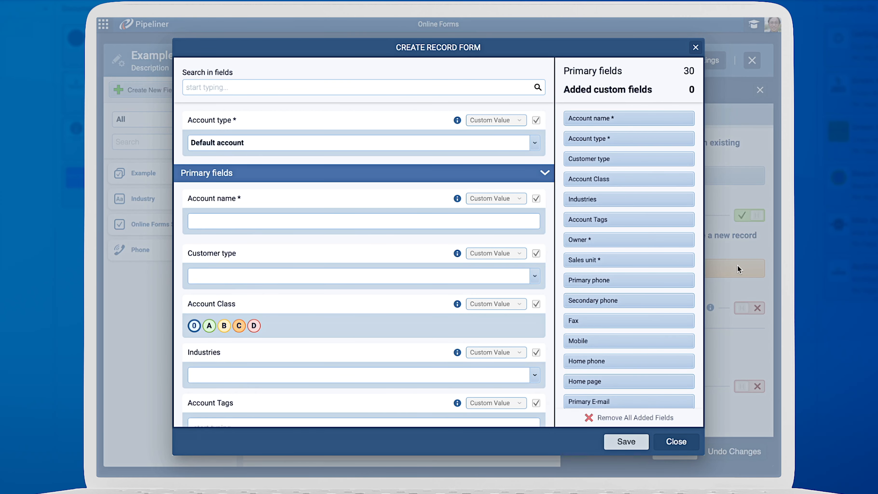
left_click(694, 48)
left_click(743, 307)
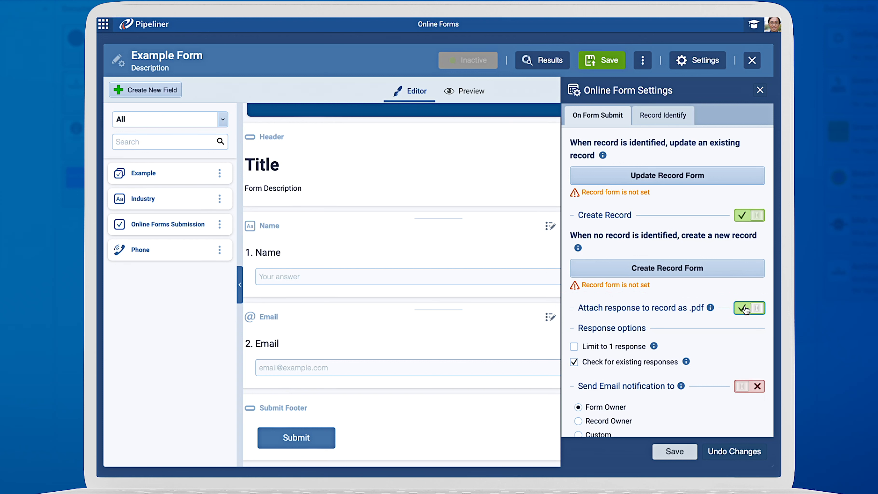
left_click(574, 347)
Step: Enable Send Email notification and set its recipient to Form Owner
scroll(575, 346, "down", 3)
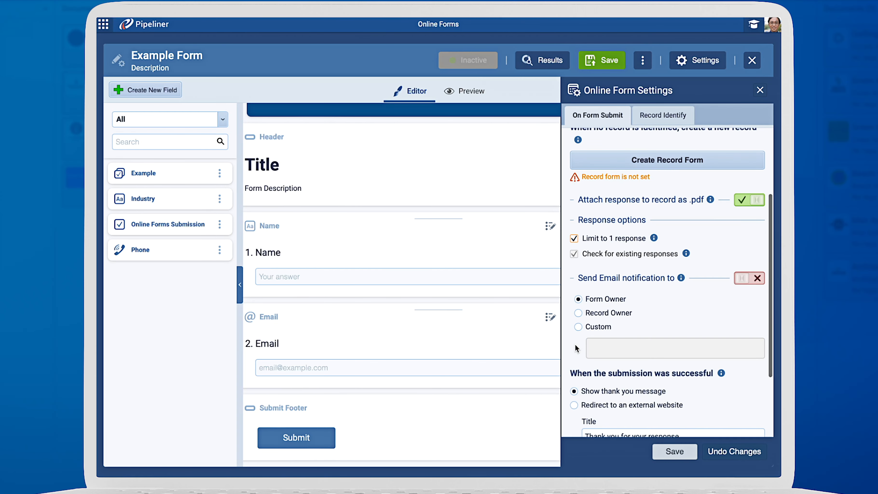
left_click(745, 280)
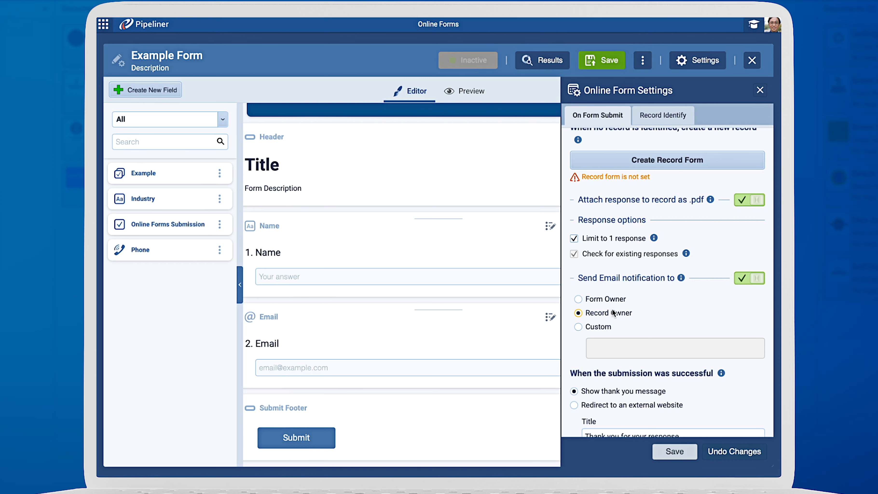
left_click(603, 325)
left_click(637, 349)
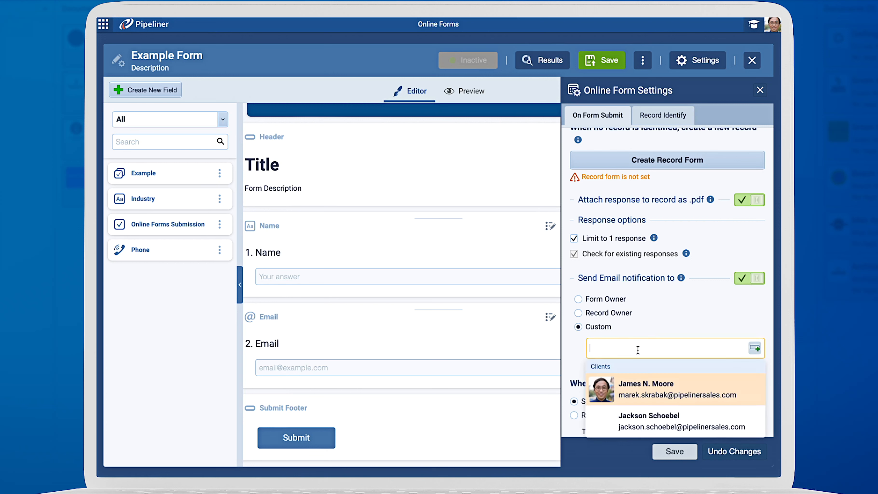
left_click(601, 299)
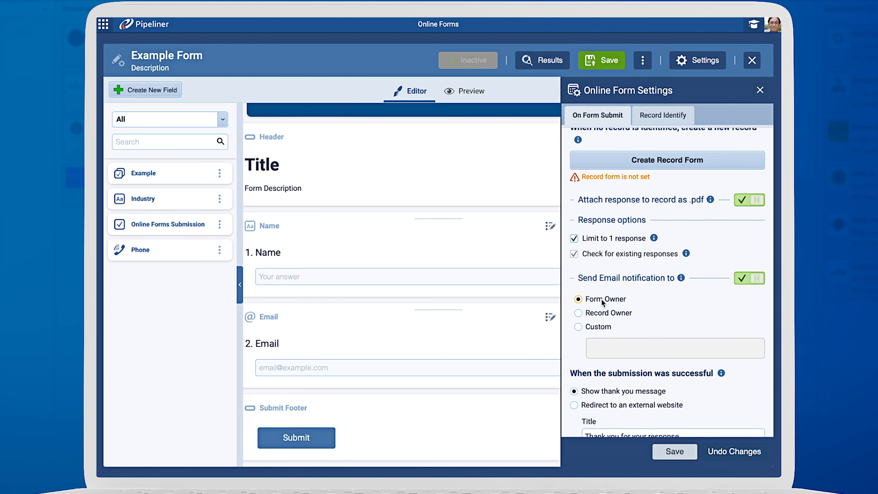
scroll(673, 311, "down", 3)
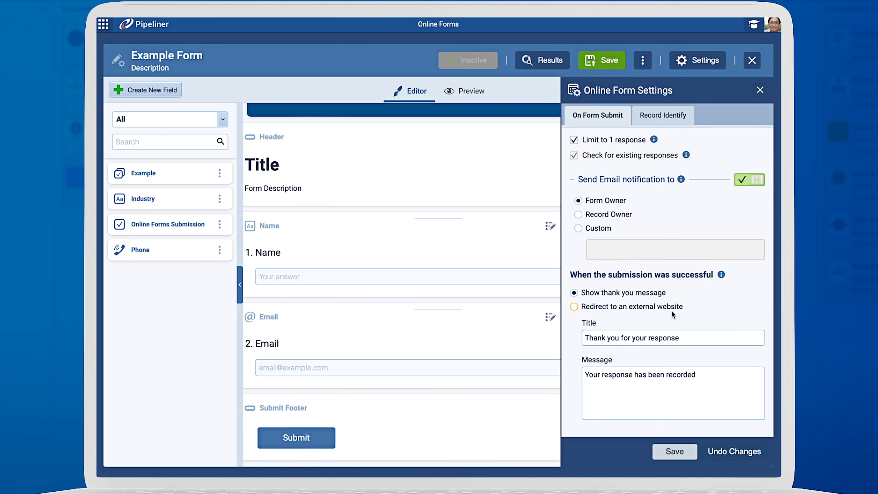
left_click(665, 307)
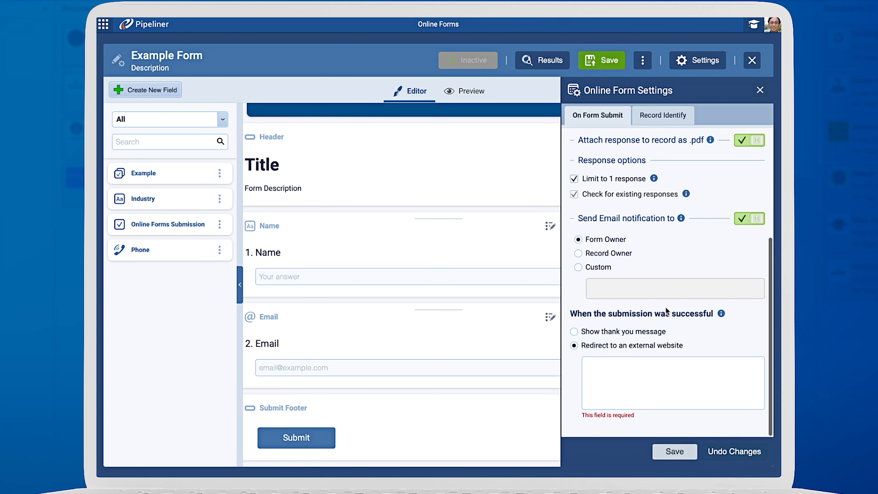
left_click(658, 332)
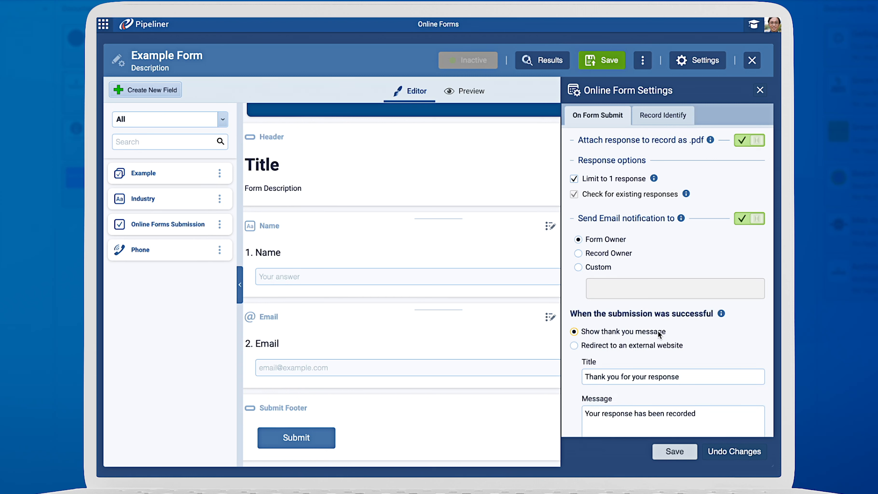
Step: Try to identify records by matching the form's Email field to the record's Primary E-mail, then close settings without saving
left_click(670, 119)
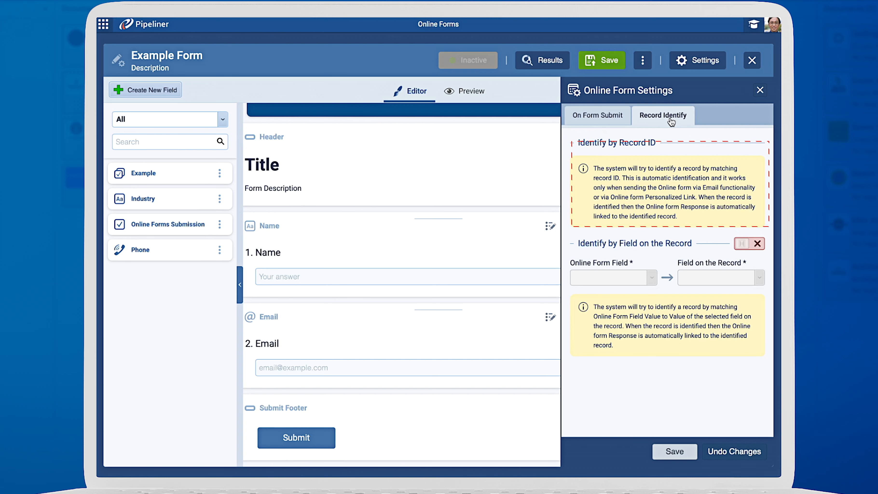
left_click(740, 244)
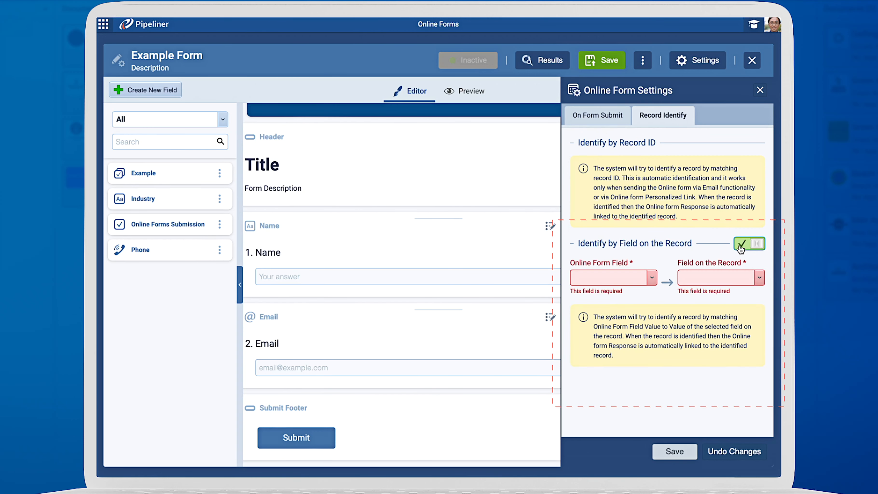
left_click(645, 278)
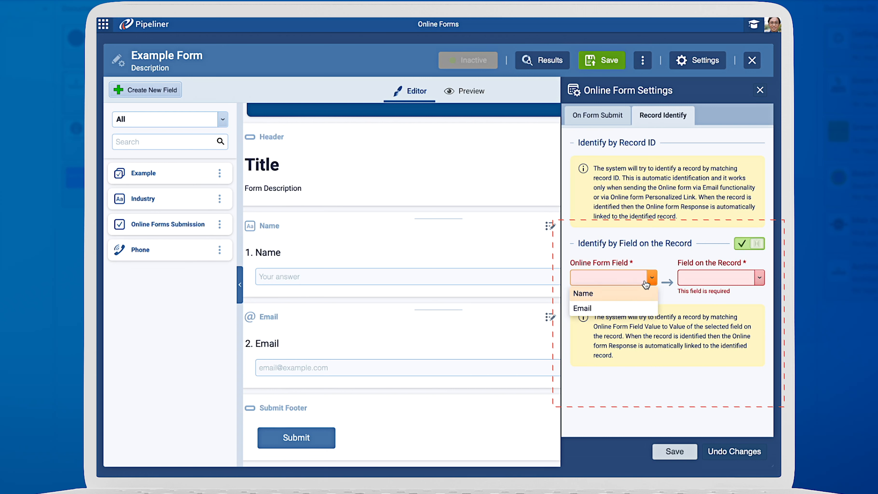
left_click(636, 308)
left_click(737, 277)
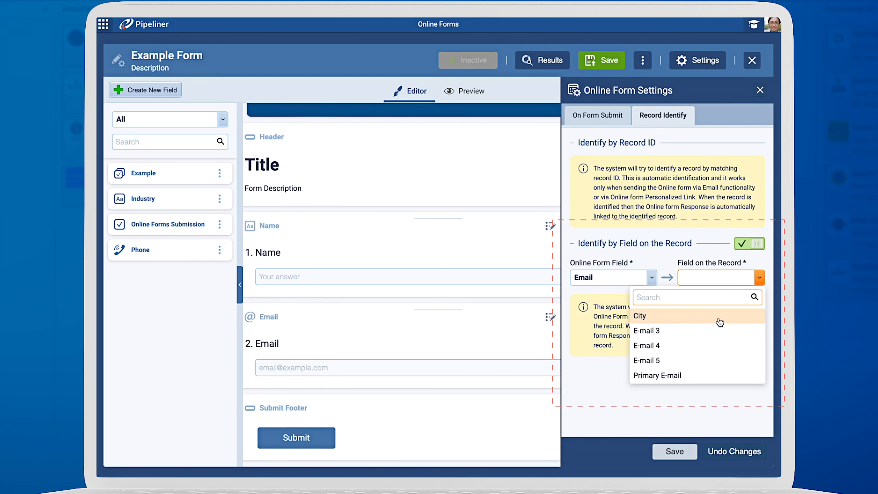
left_click(699, 374)
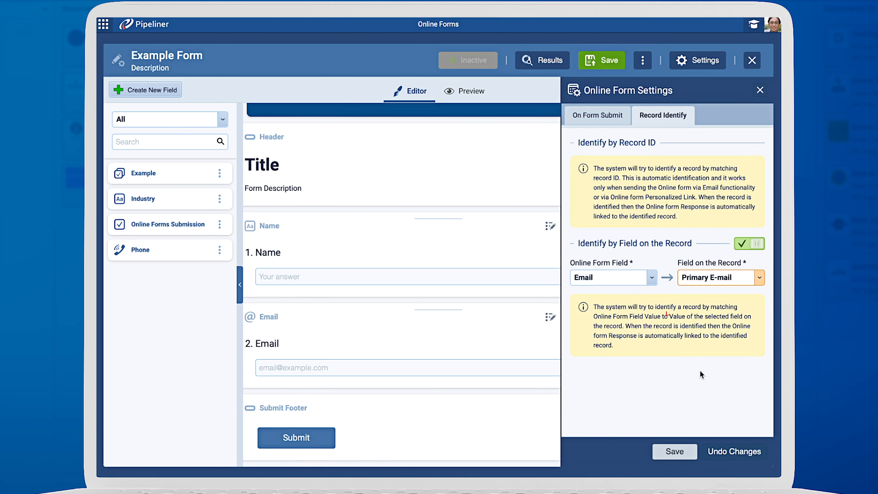
left_click(759, 90)
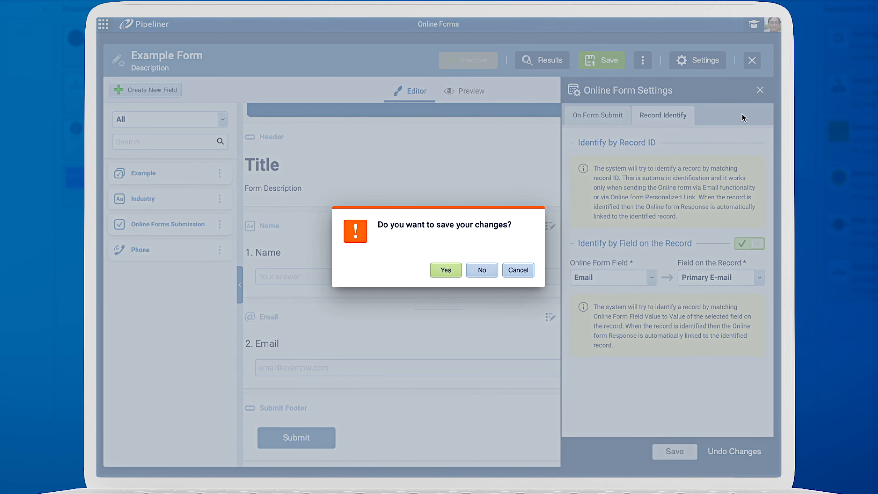
left_click(481, 269)
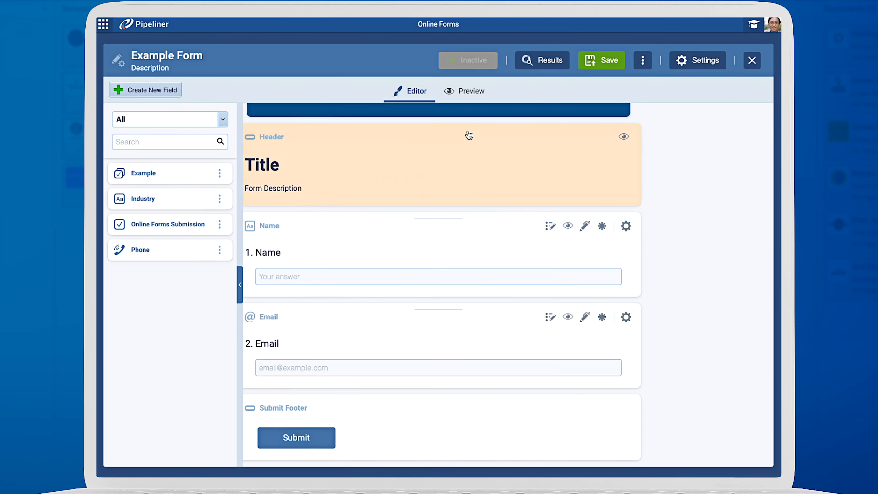
Step: Preview the form, open the record selector, and switch the preview to the mobile layout
left_click(463, 91)
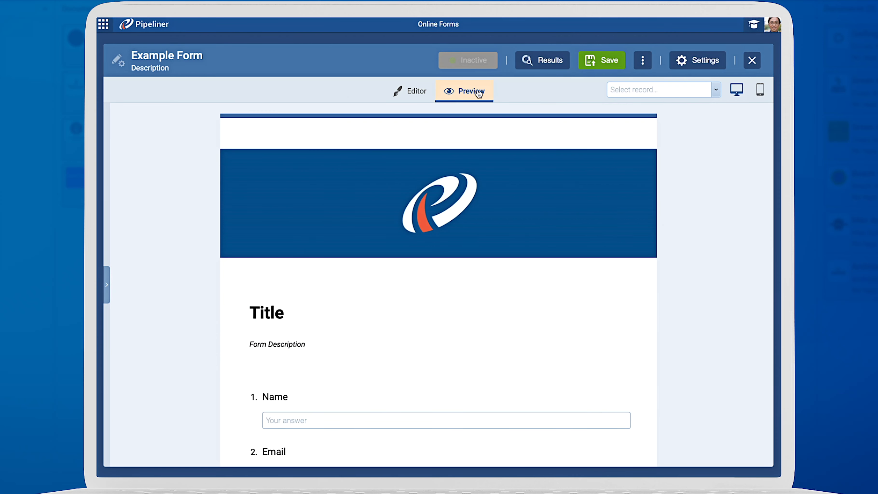
left_click(650, 90)
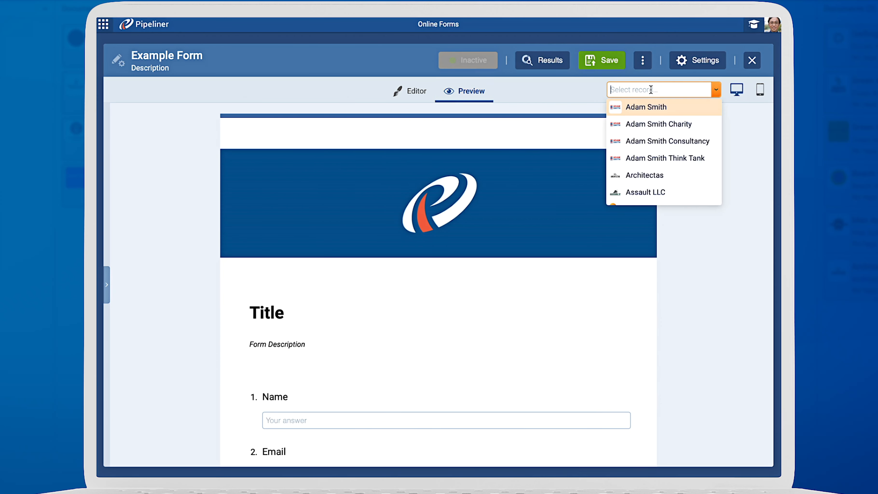
left_click(759, 92)
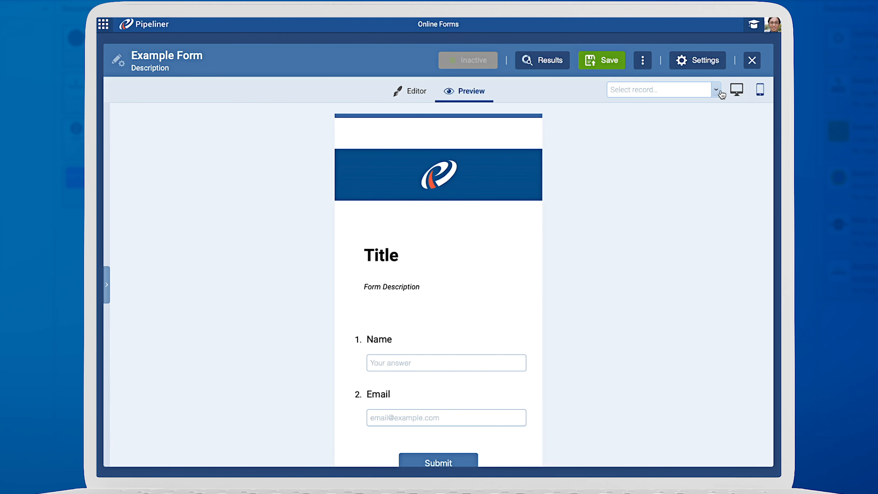
Step: Open the save dialog and close it, then open the form's more-actions menu
left_click(616, 64)
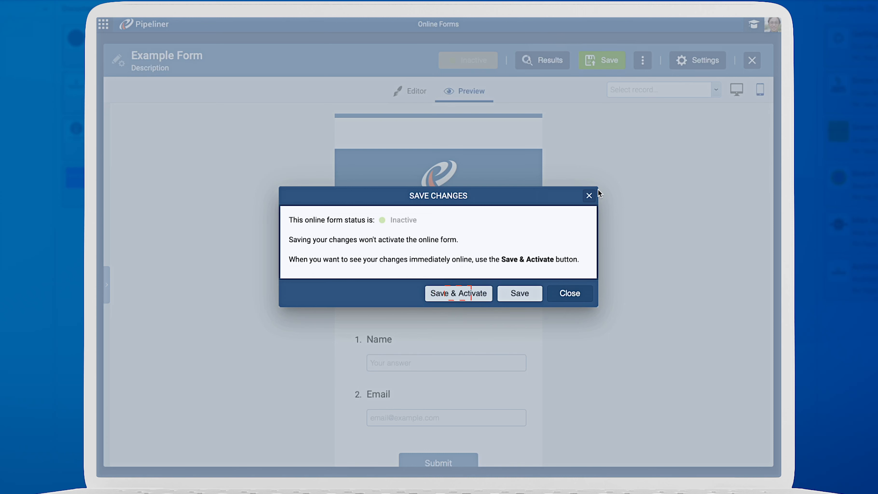
left_click(589, 196)
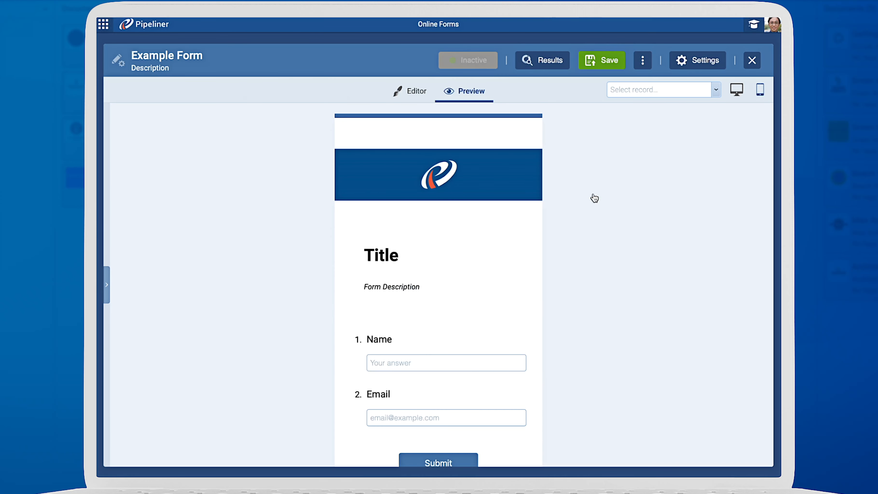
left_click(642, 62)
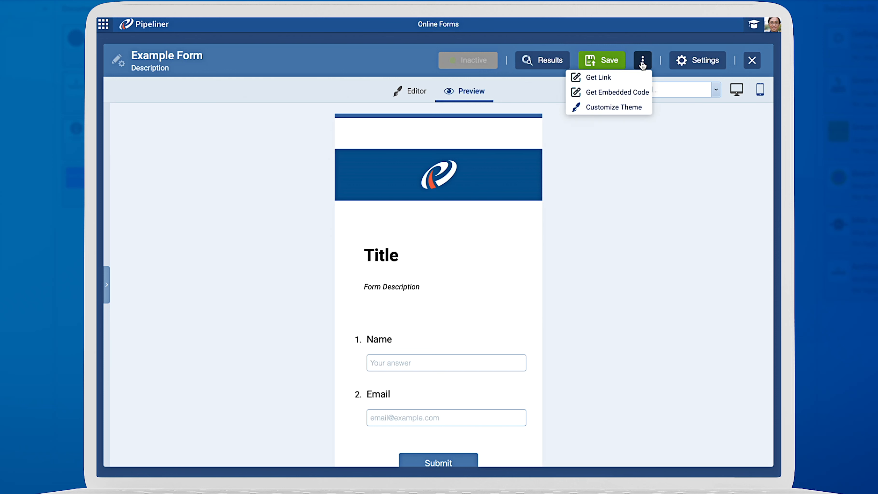